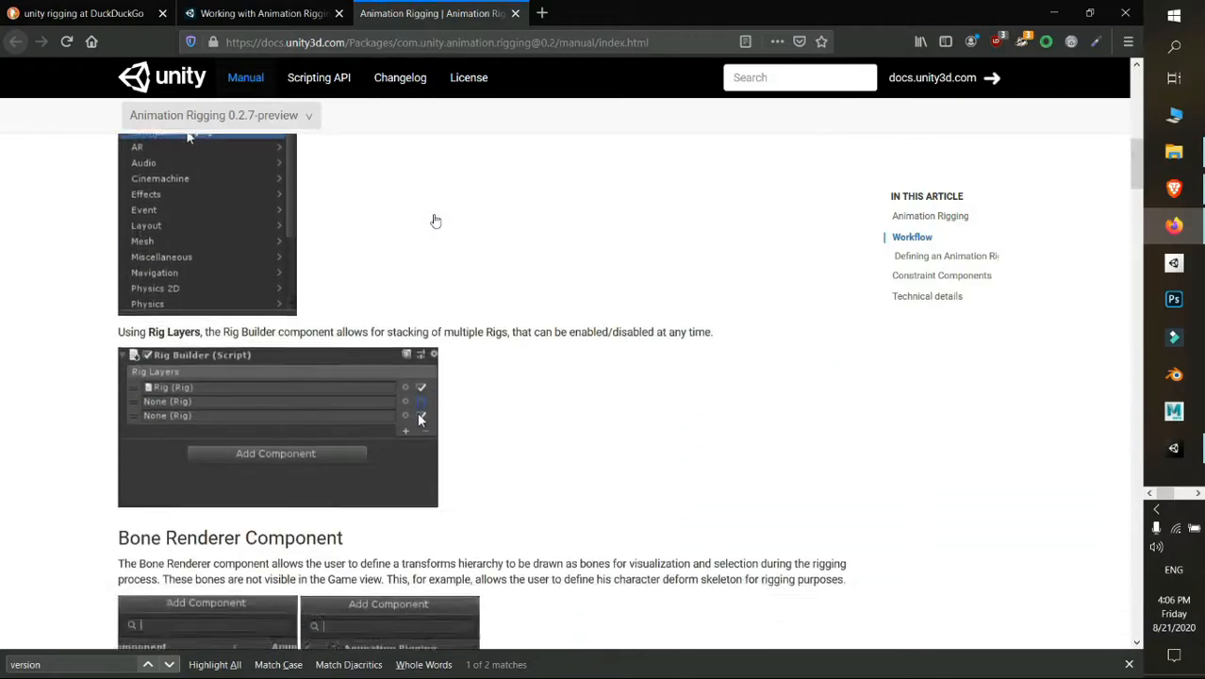
Examine the Bone Renderer section of the Animation Rigging manual and its example bone display styles.
scroll(579, 223, down, 3)
scroll(579, 223, up, 1)
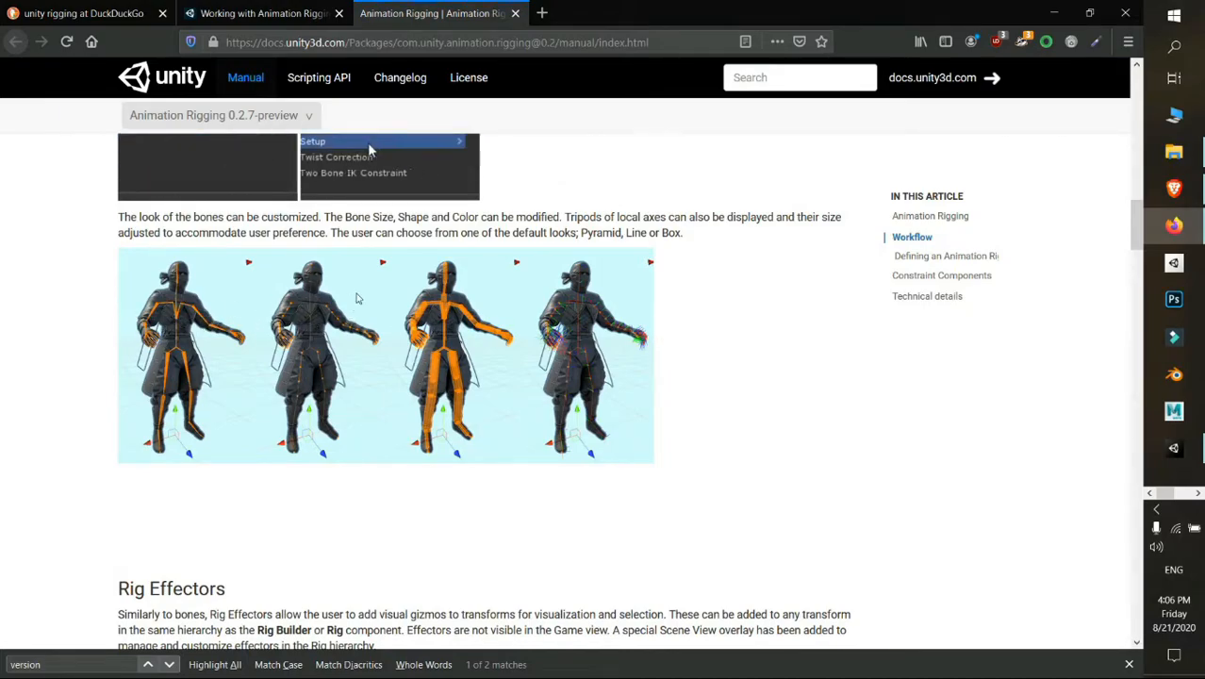
scroll(331, 298, down, 1)
scroll(331, 298, up, 1)
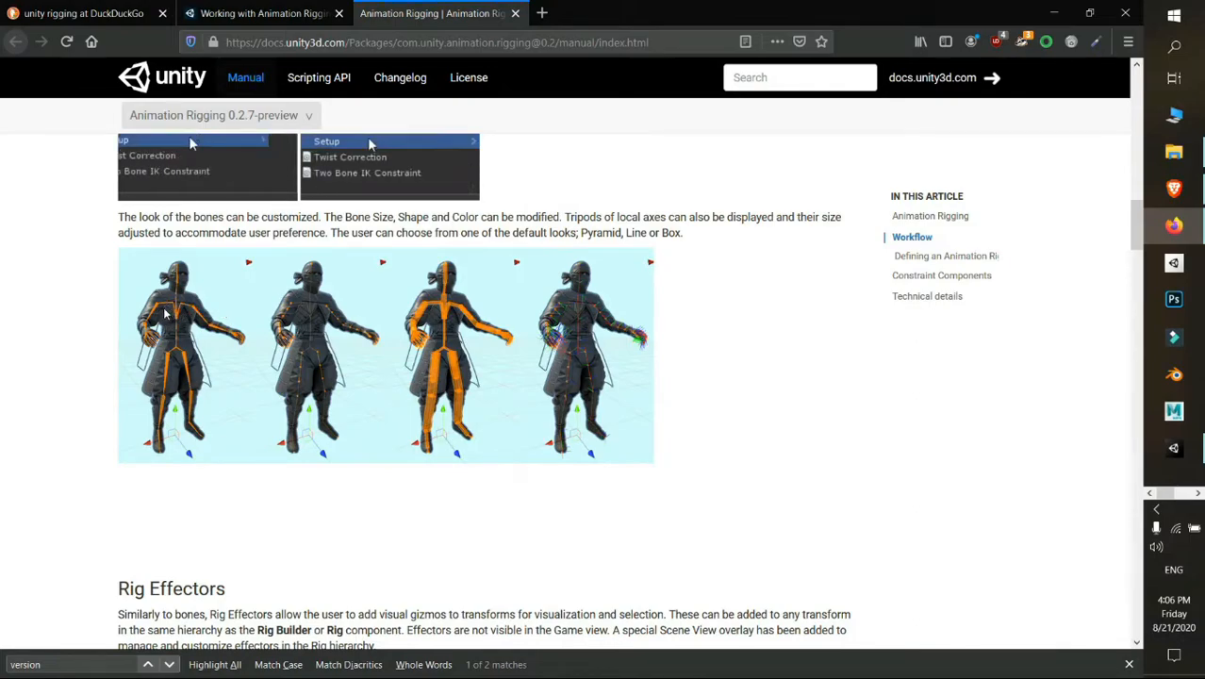
scroll(167, 314, down, 1)
scroll(167, 314, up, 1)
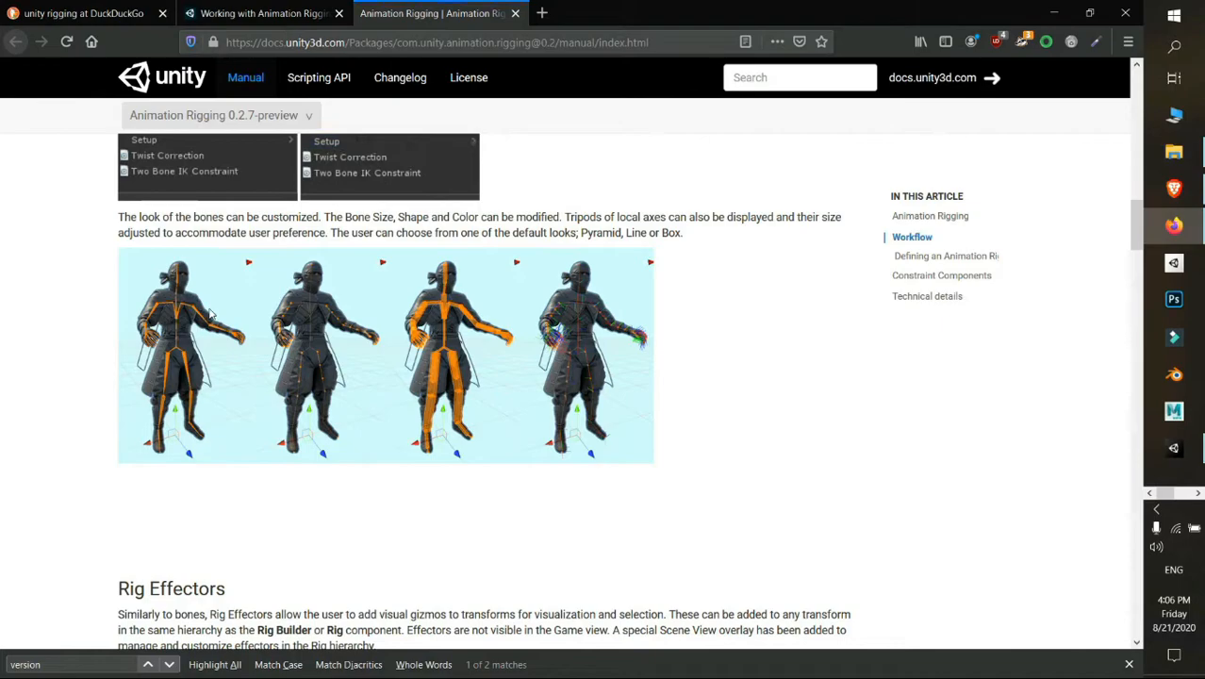
scroll(189, 302, down, 1)
scroll(158, 295, up, 1)
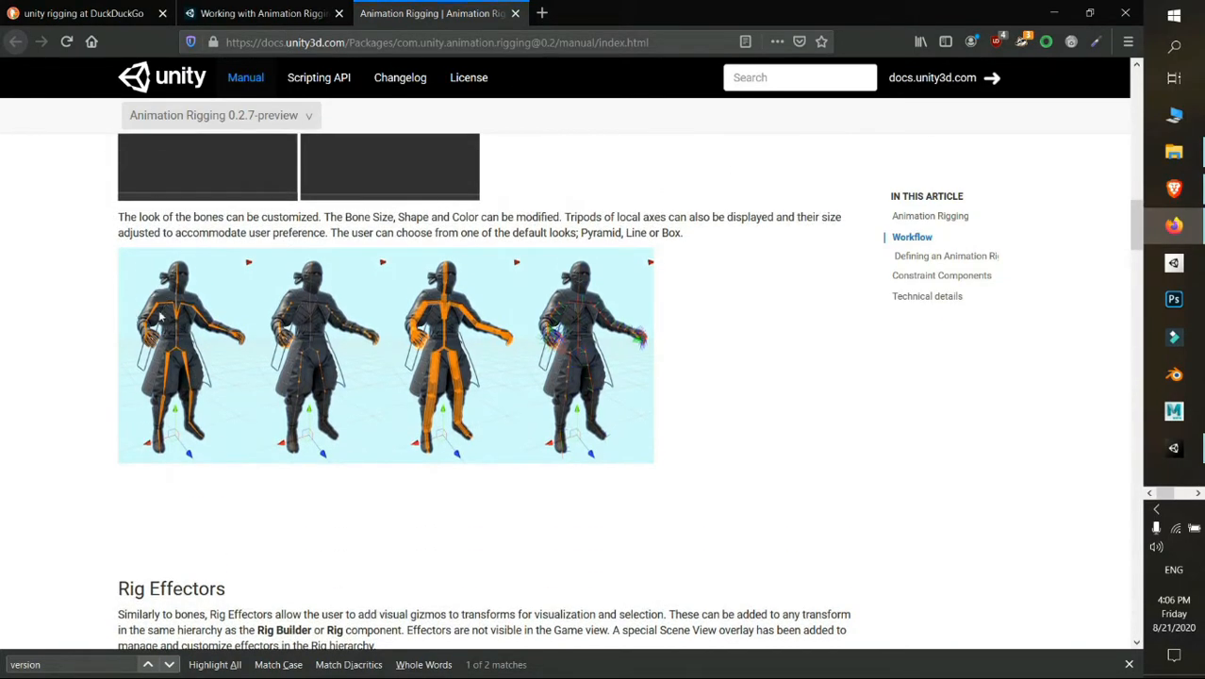
Skim the manual's Rig Effectors, Rig Component, Defining an Animation Rig and Technical details sections, and return to its introduction.
scroll(384, 347, down, 20)
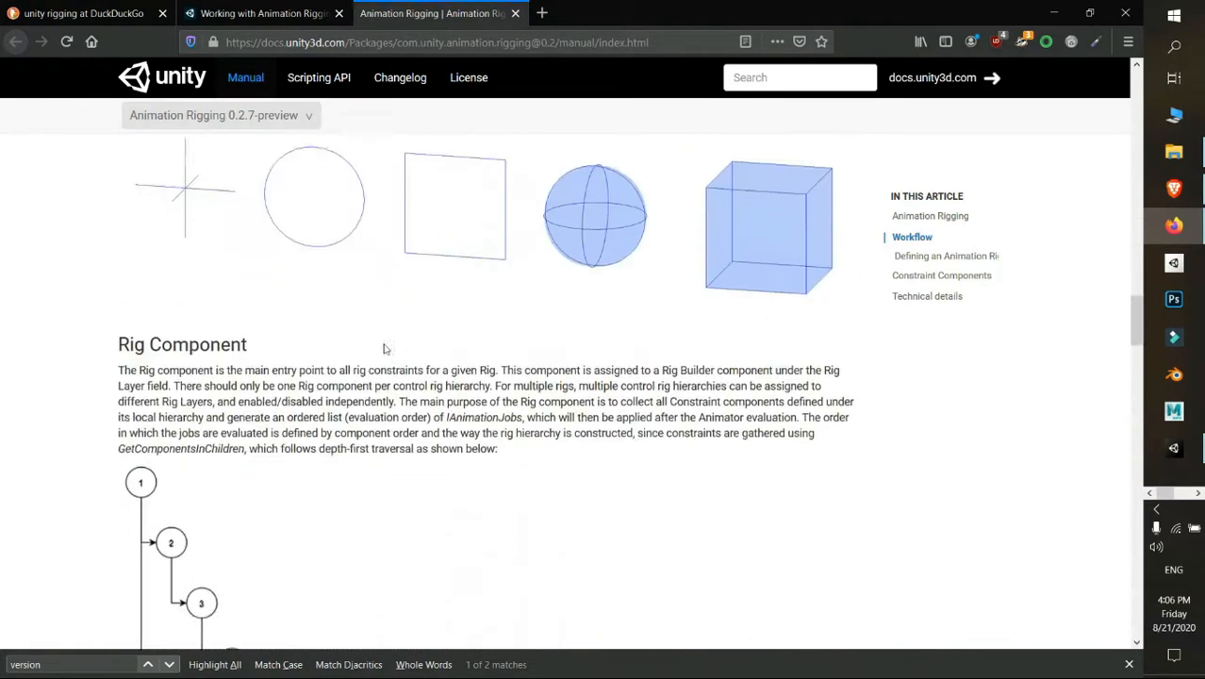
scroll(385, 347, down, 1)
scroll(384, 347, up, 2)
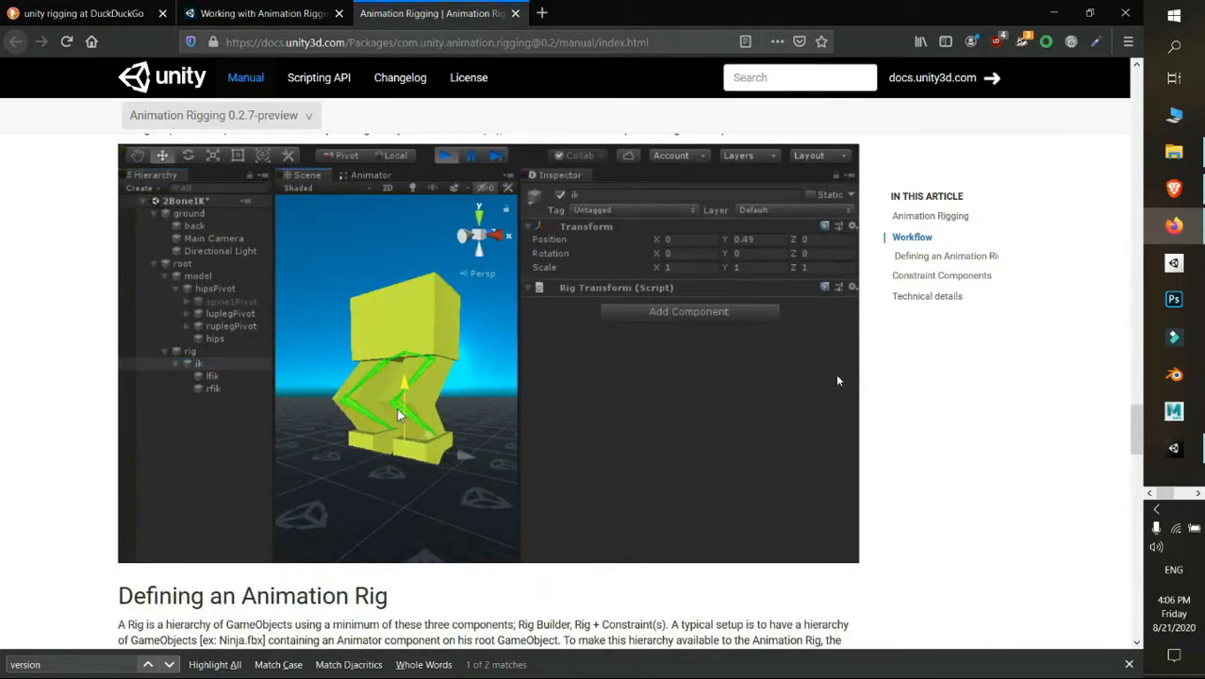
scroll(432, 421, down, 12)
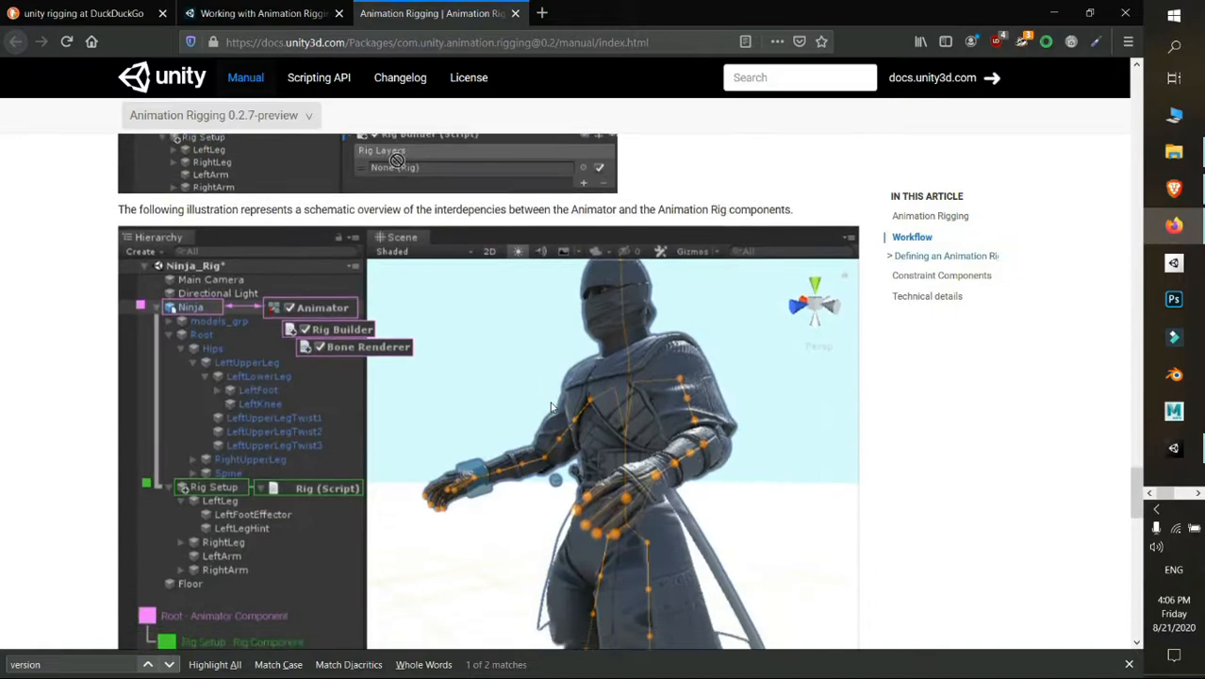
scroll(553, 407, down, 10)
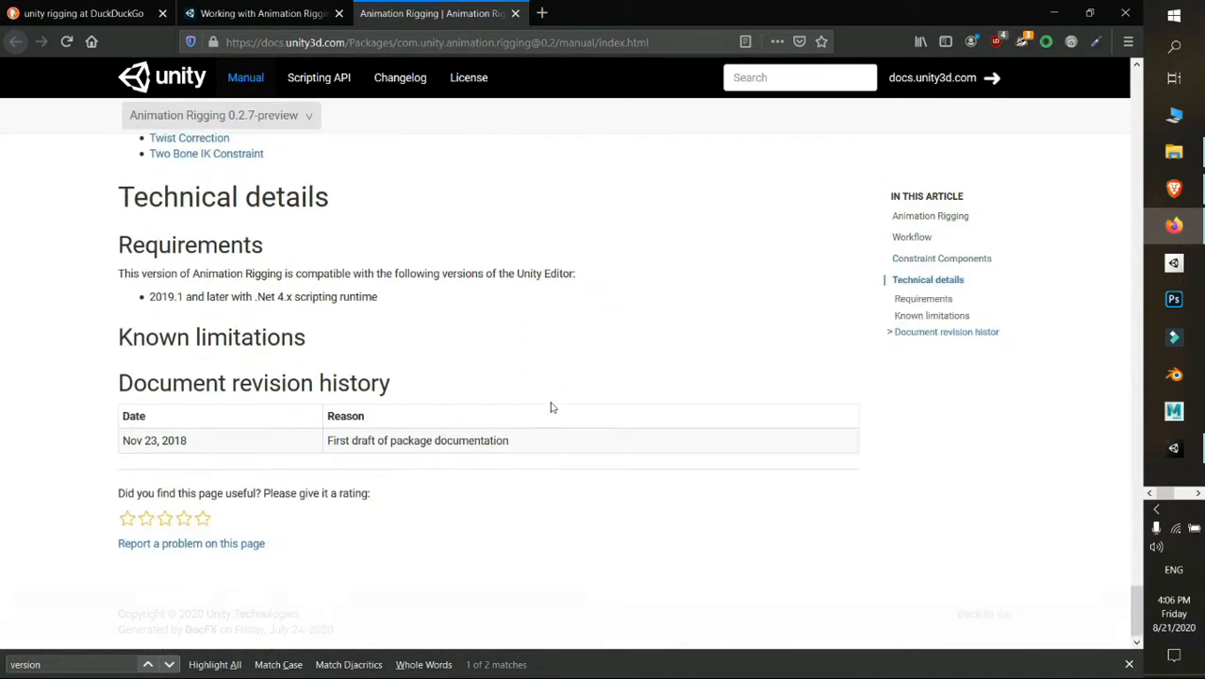
scroll(554, 406, up, 14)
scroll(553, 402, down, 10)
scroll(553, 403, up, 4)
scroll(553, 407, down, 4)
scroll(554, 407, up, 4)
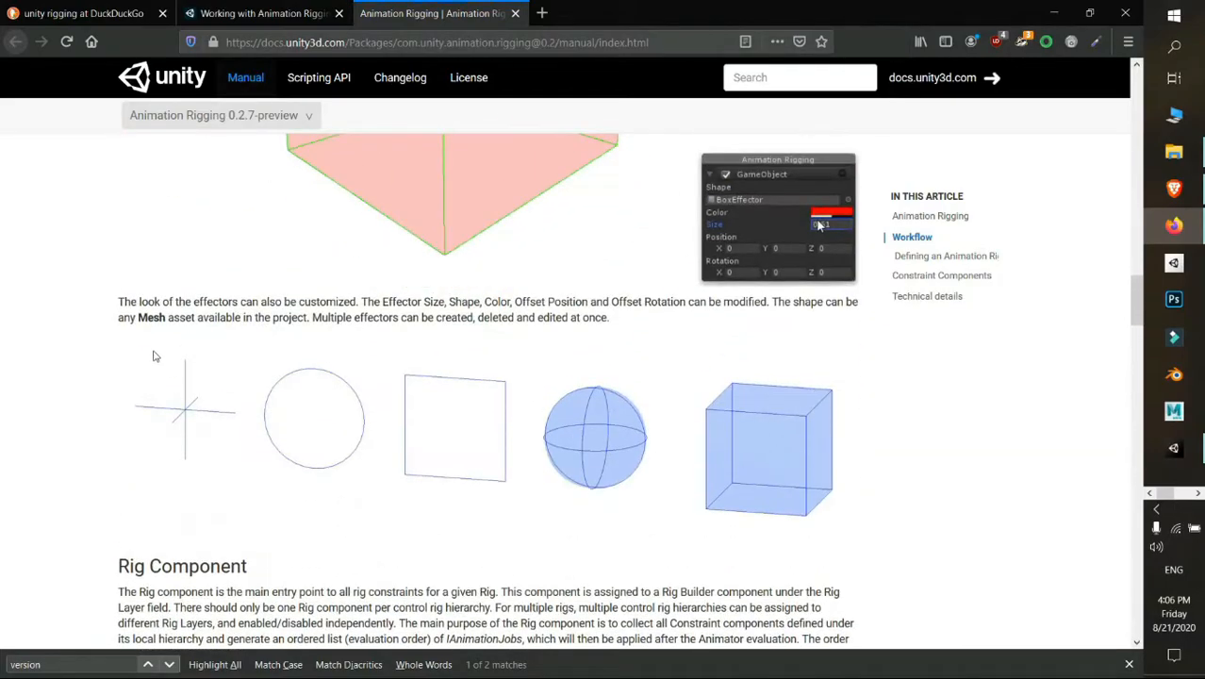
scroll(714, 440, up, 5)
scroll(714, 440, up, 12)
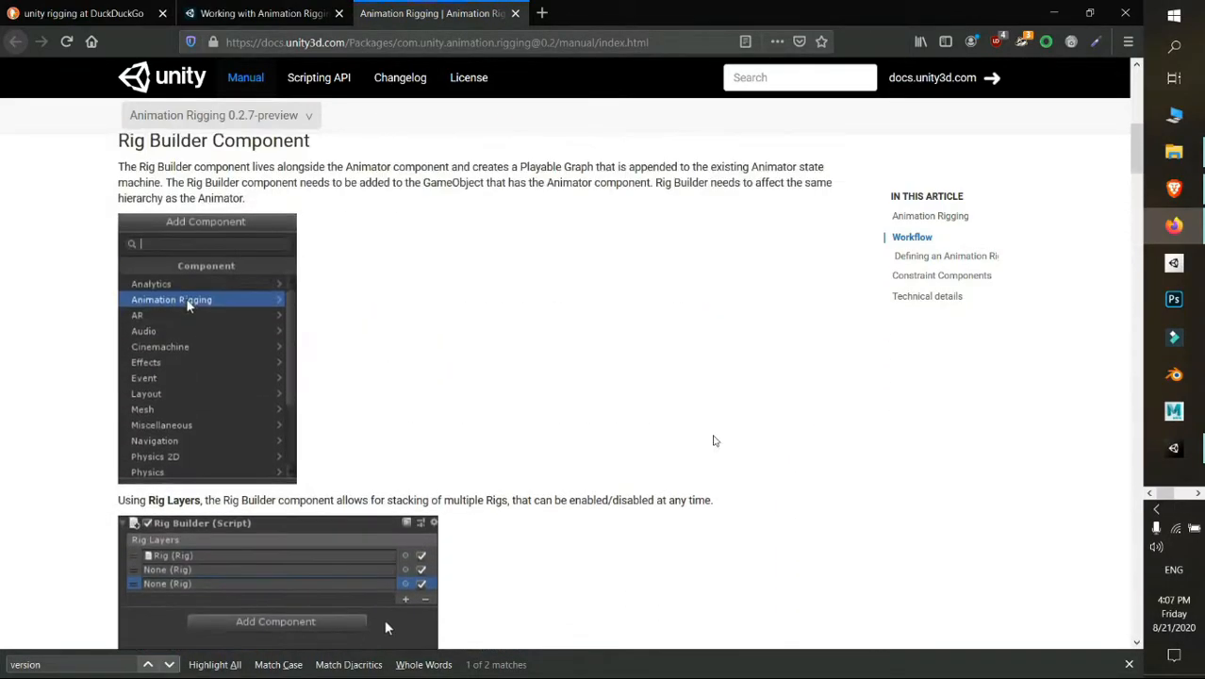
scroll(714, 440, up, 2)
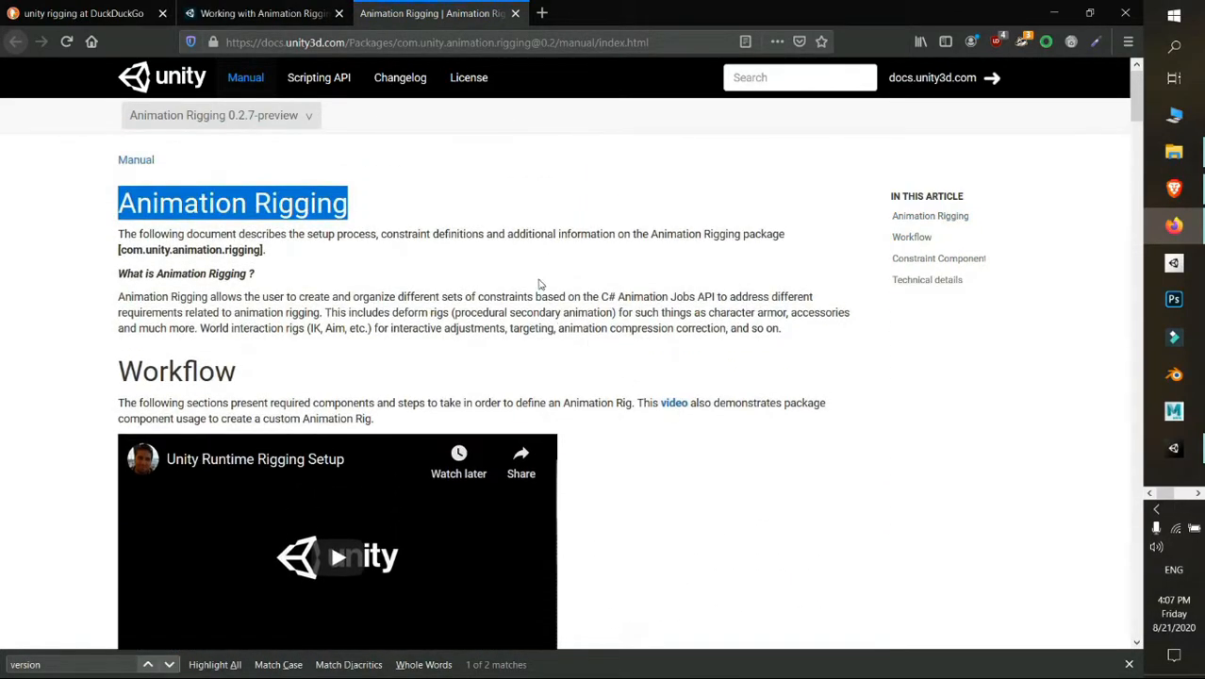
Find "version" in the manual and examine the Unity Editor version and scripting runtime requirements.
click(169, 664)
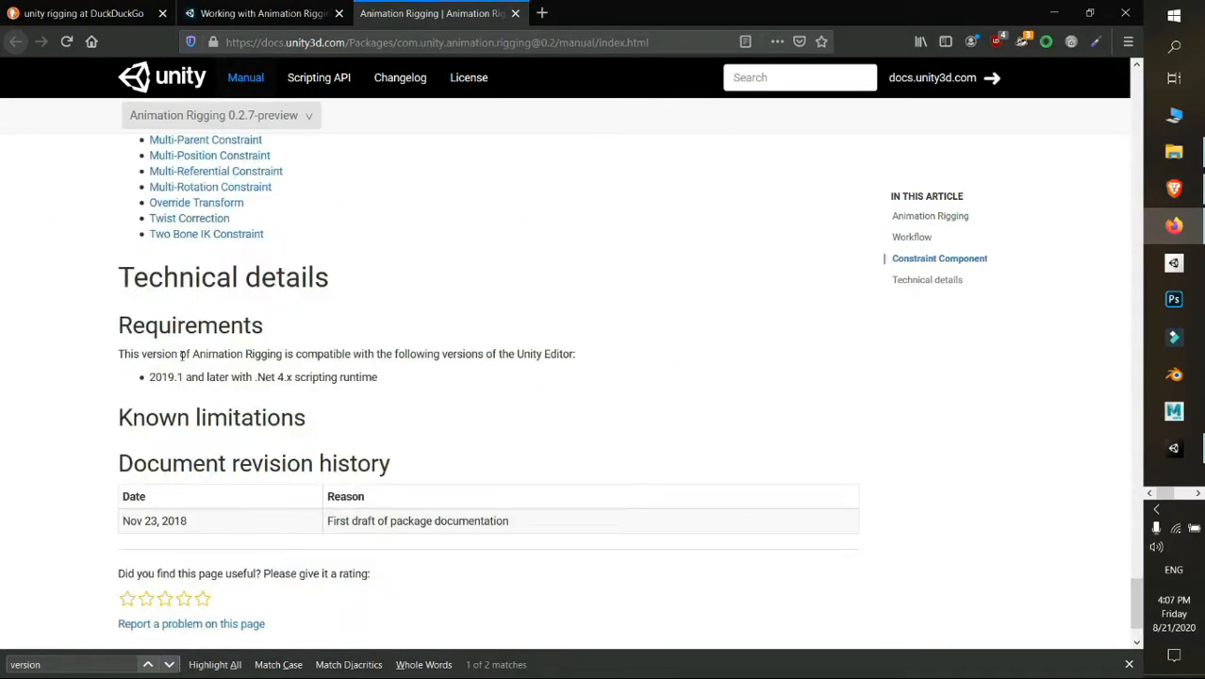
drag(148, 379, 142, 464)
click(160, 376)
drag(173, 377, 146, 464)
click(178, 376)
drag(193, 376, 306, 418)
click(360, 377)
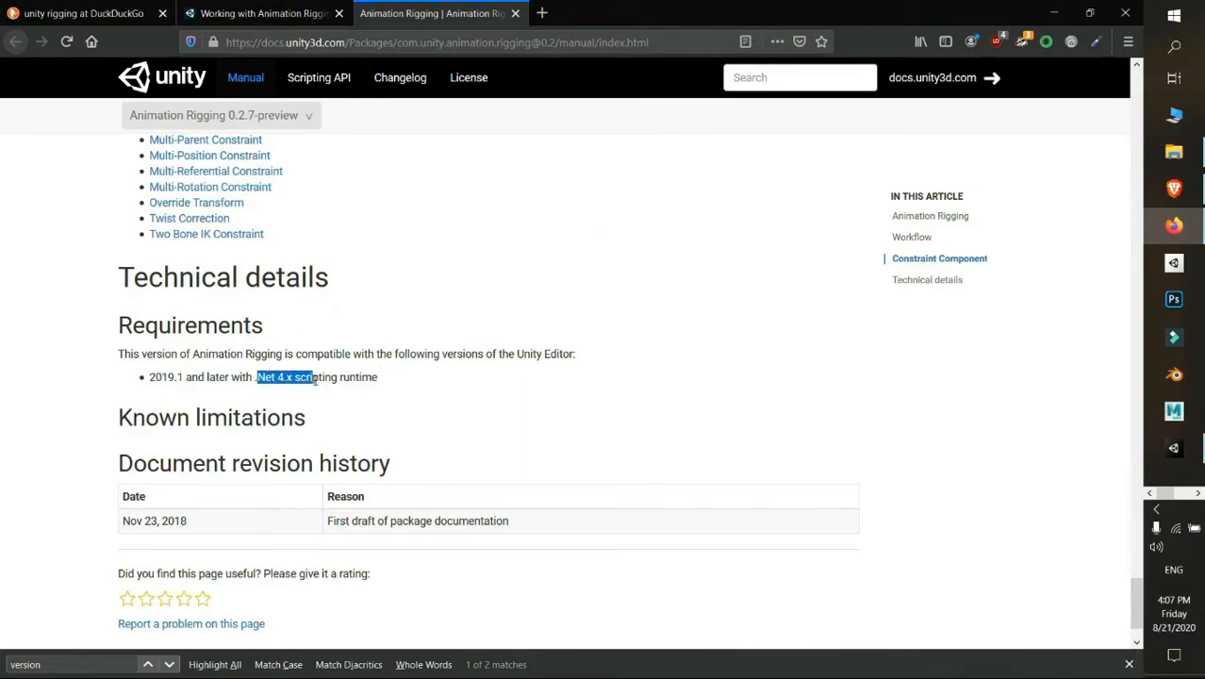
drag(372, 378, 381, 462)
click(395, 382)
scroll(404, 386, down, 2)
scroll(401, 382, up, 5)
Close the manual and skim the Working with Animation Rigging tutorial from the Introduction through the Two Bone IK Constraint setup, closing it when done.
drag(1137, 566, 1043, 183)
key(ctrl+w)
scroll(484, 181, up, 2)
scroll(483, 181, down, 2)
scroll(485, 187, down, 4)
scroll(527, 280, up, 2)
scroll(566, 311, down, 10)
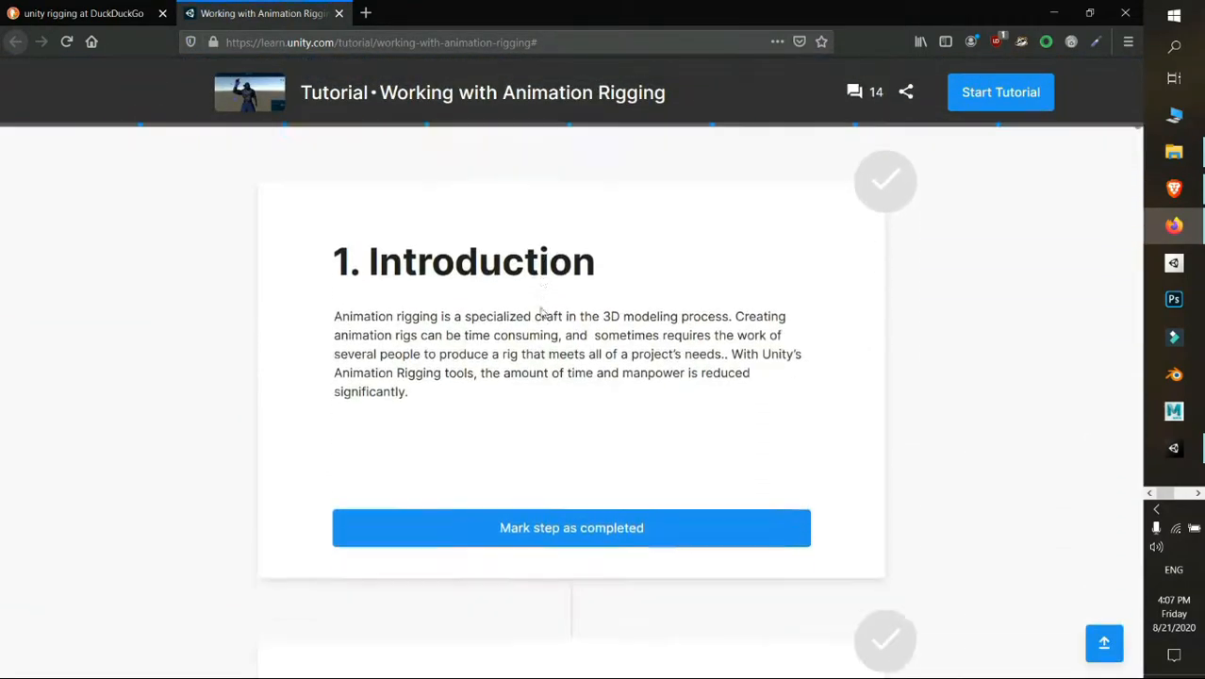
scroll(542, 312, down, 12)
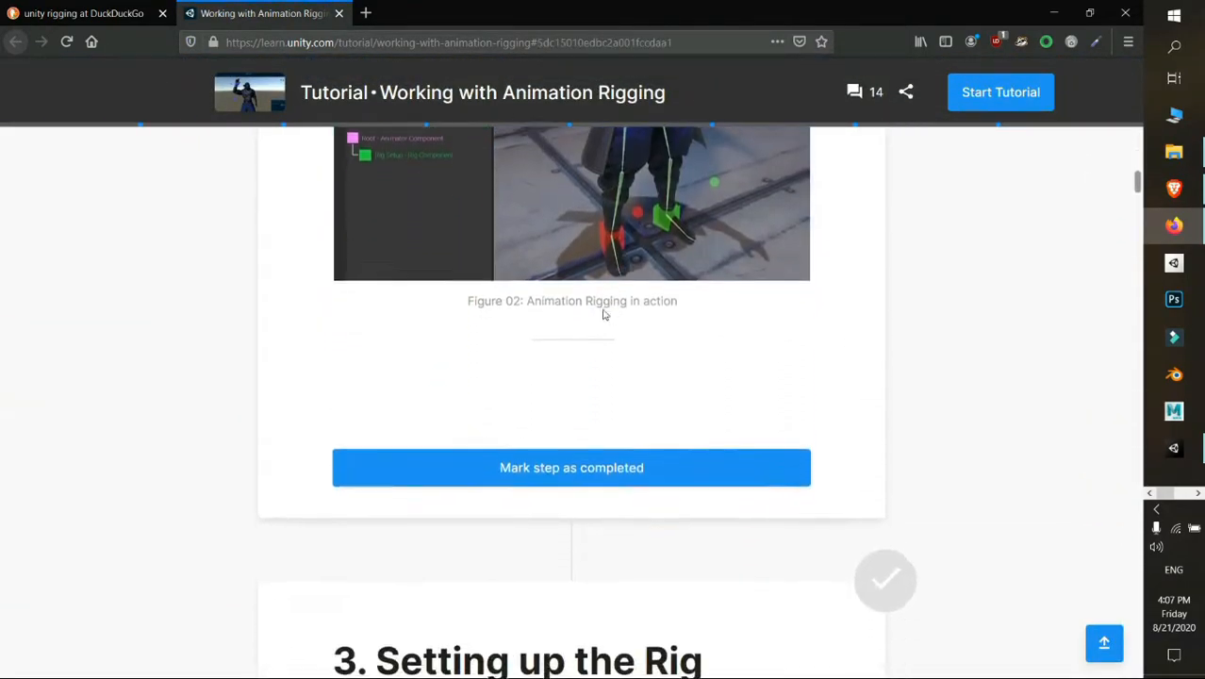
scroll(599, 315, down, 20)
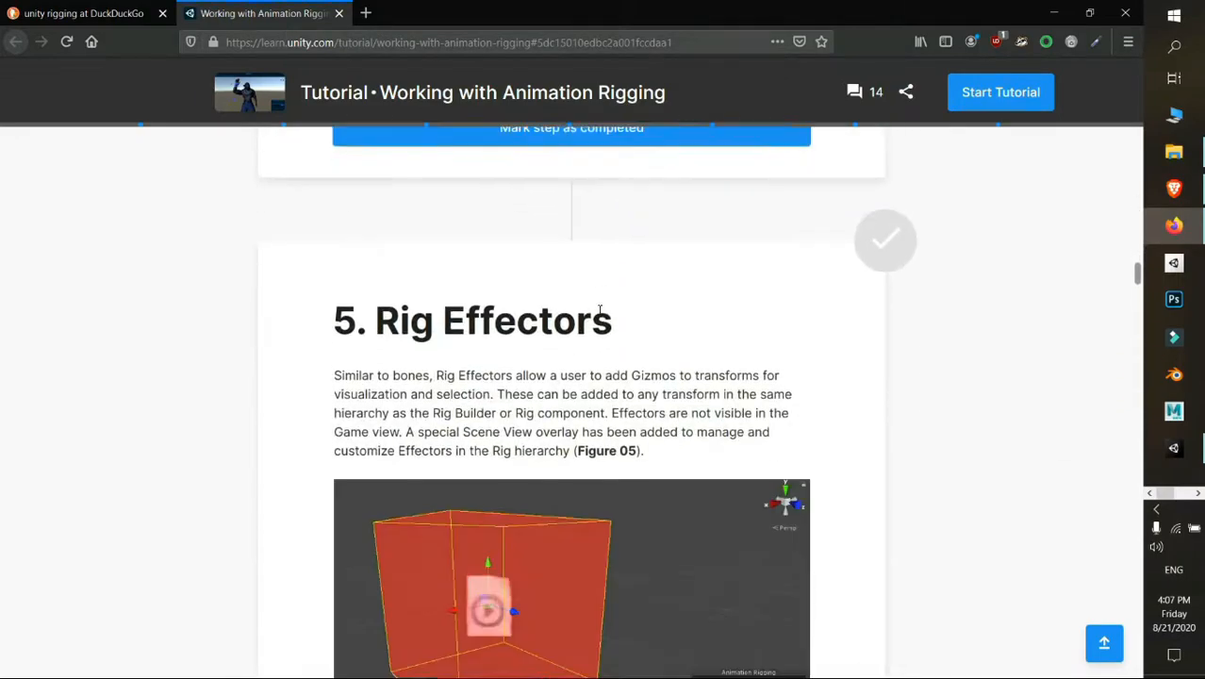
scroll(600, 315, down, 20)
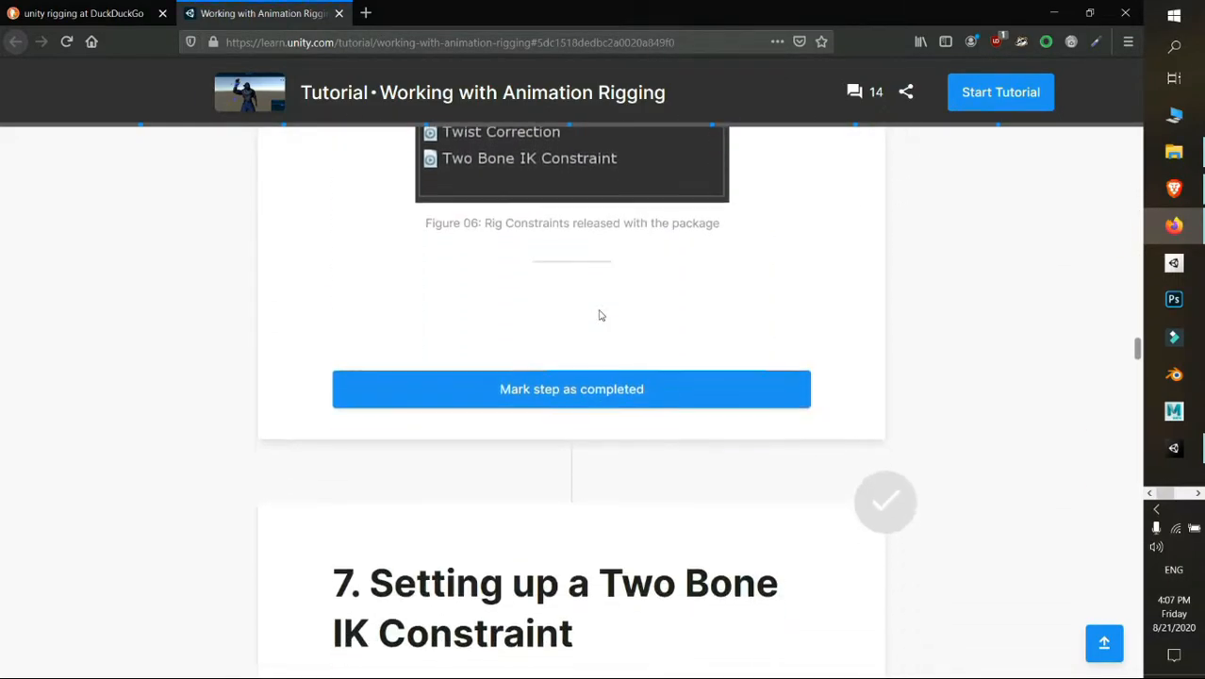
scroll(600, 315, down, 18)
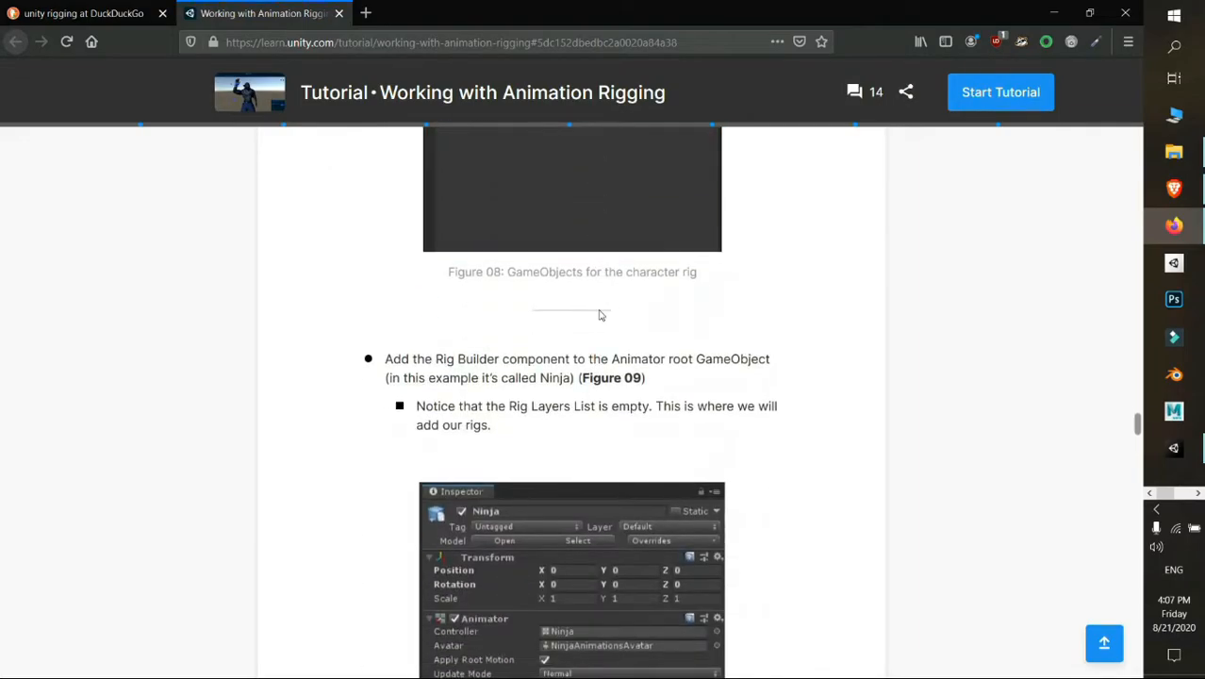
key(ctrl+w)
Switch to Unity and, with New Animation recording at frame 0, lower the character's body using the root hips effector.
key(alt+Tab)
right_drag(624, 271, 651, 208)
key(w)
key(w)
key(s)
click(311, 499)
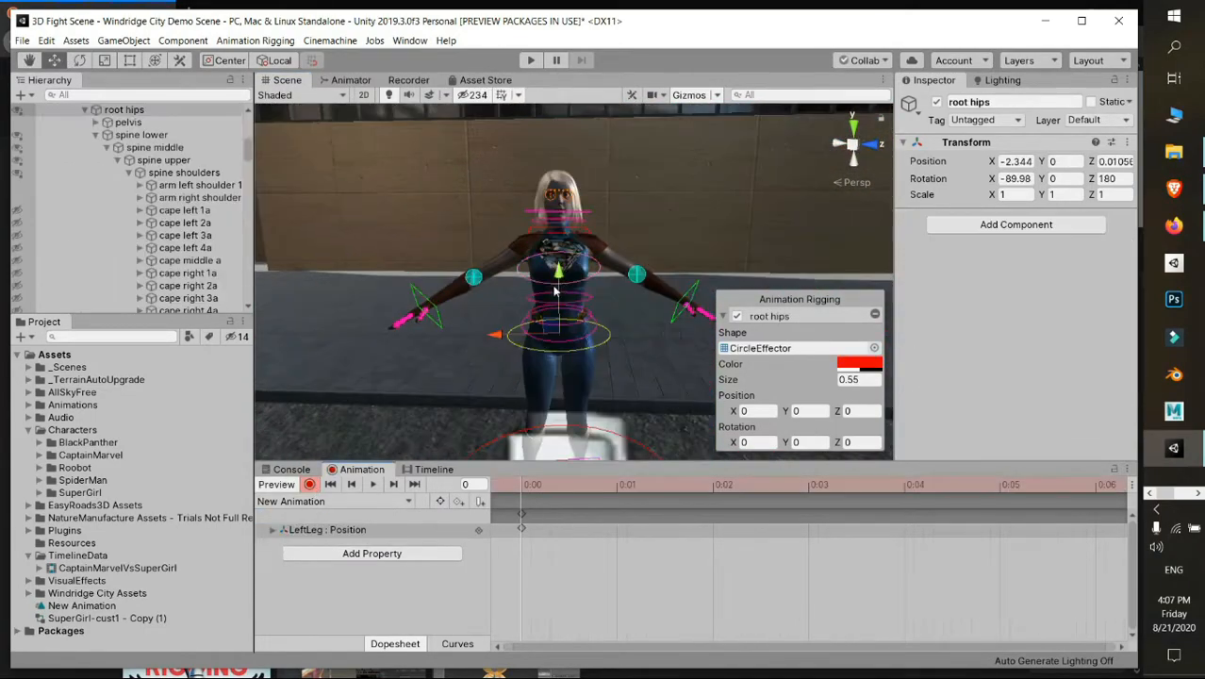
drag(560, 341, 563, 345)
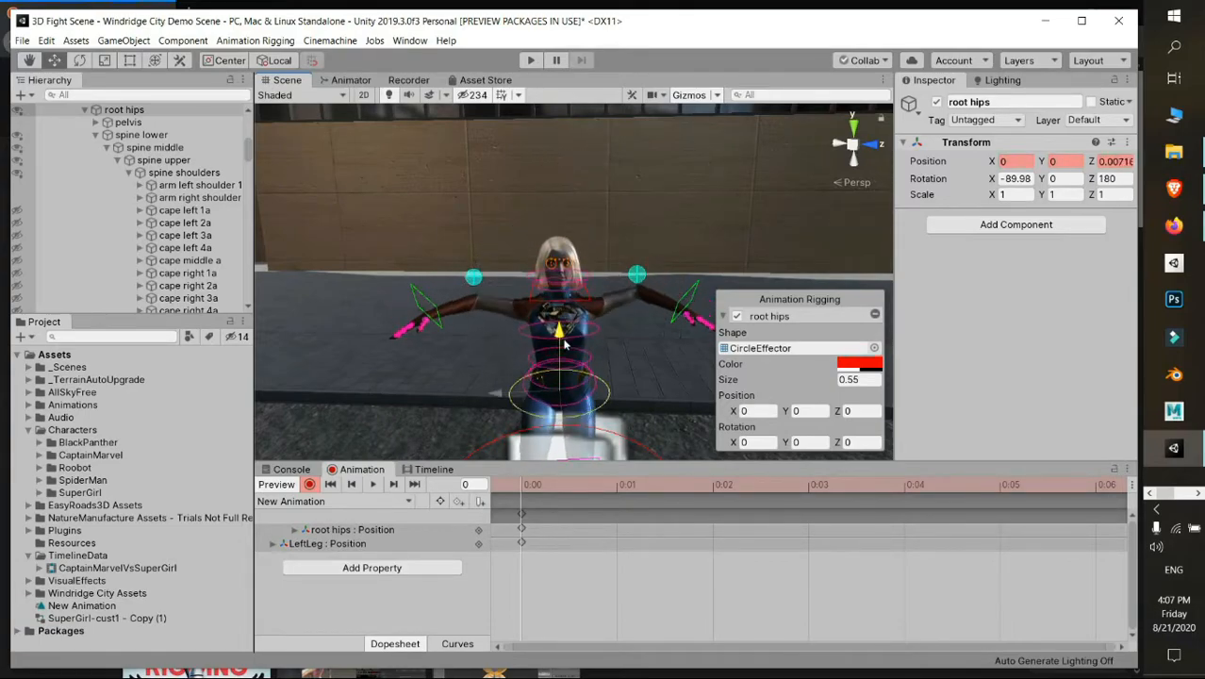
Move the right hand's Target inward to about 0.53, 1.33, -0.04 and its Hint to about 0.26, 1.34, -0.51.
click(441, 327)
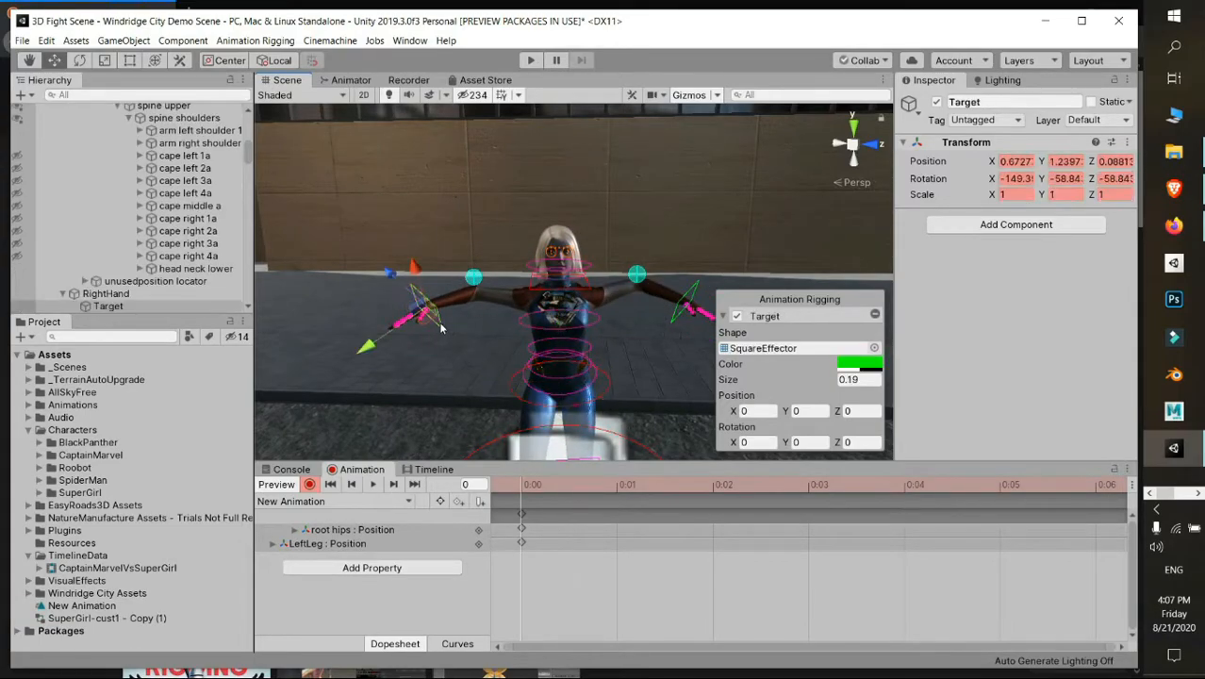
drag(370, 347, 411, 331)
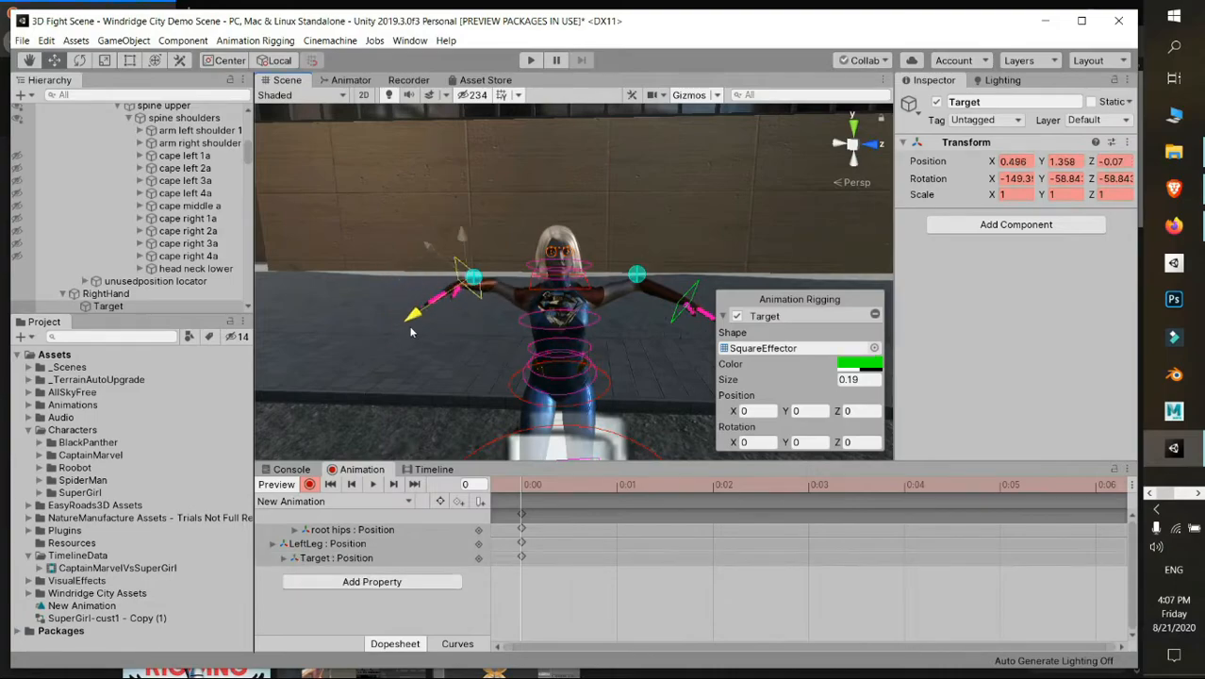
click(474, 280)
drag(434, 281, 424, 285)
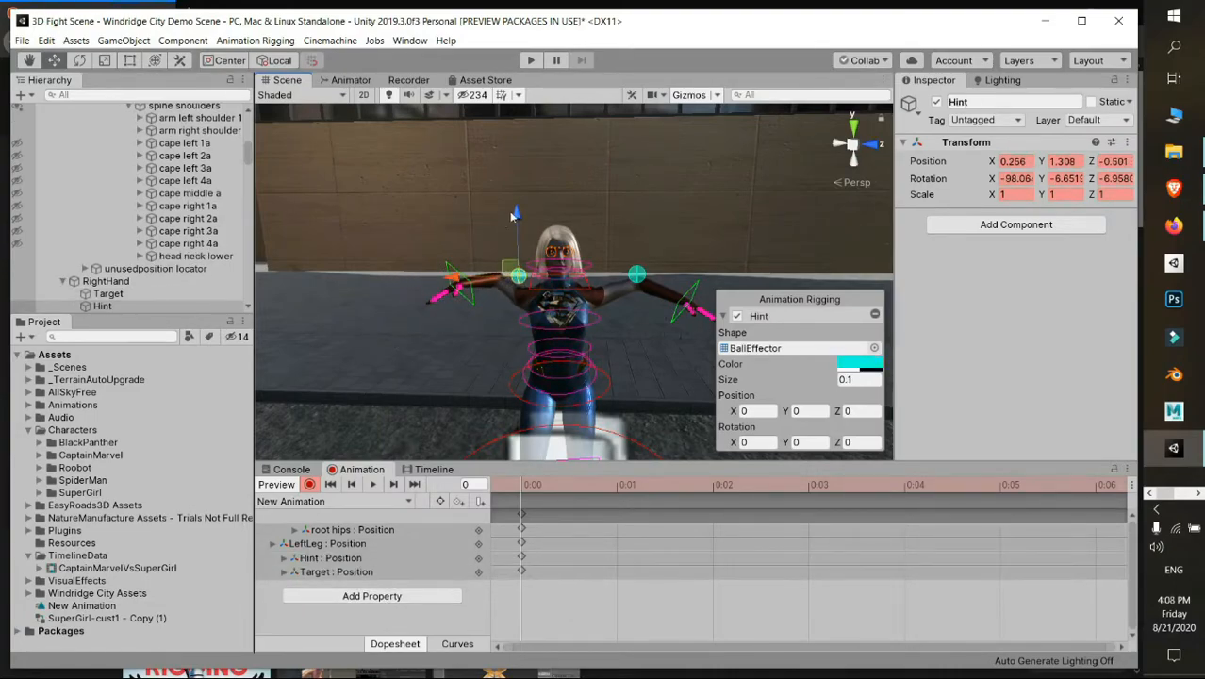
drag(512, 223, 517, 237)
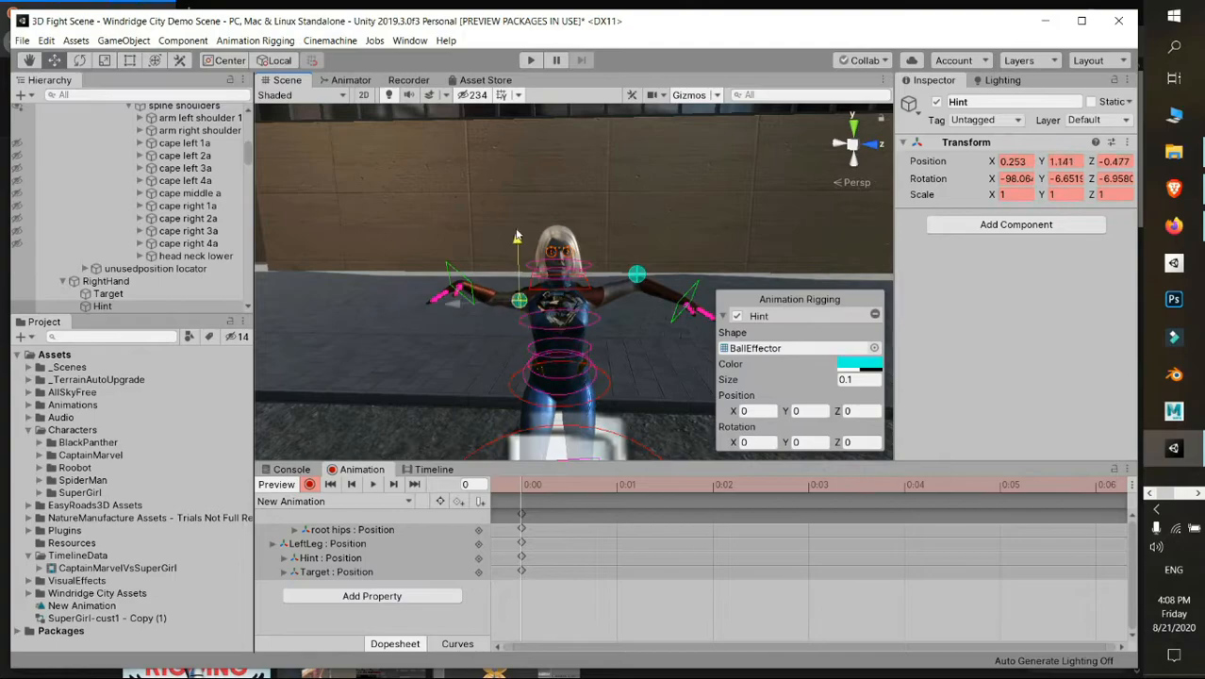
Rotate the head neck lower effector to about 34.5, -6.0, -3.4 and slightly rotate the spine upper effector.
scroll(528, 241, up, 3)
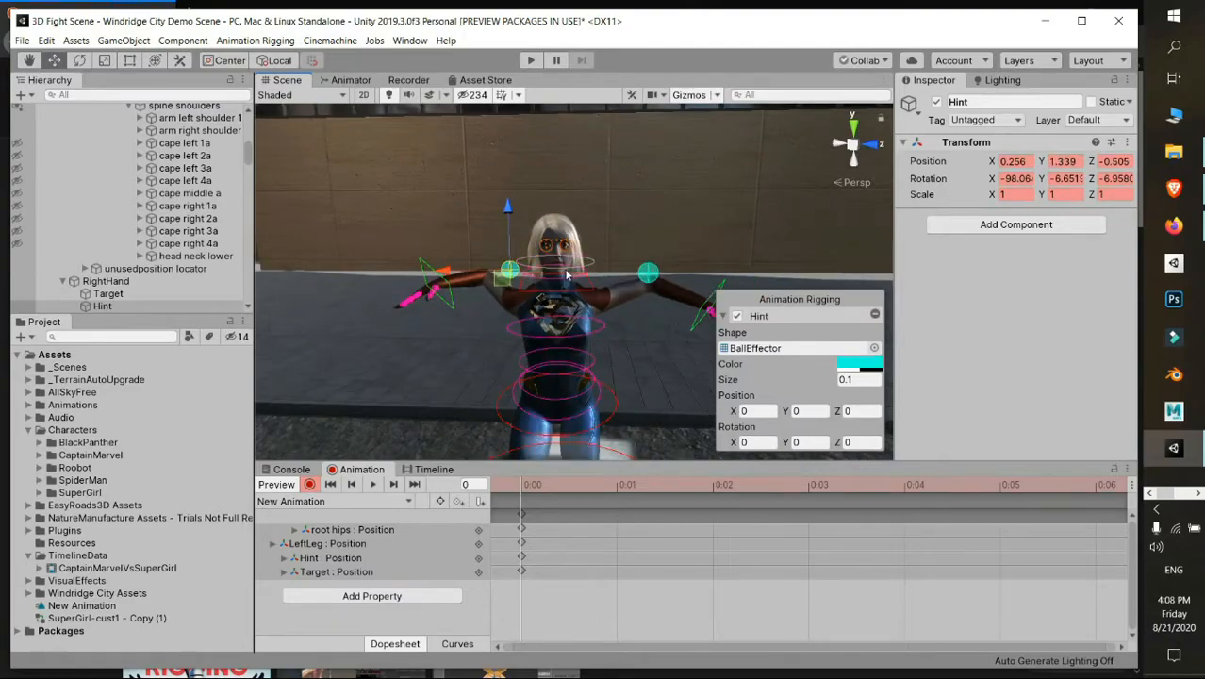
click(530, 278)
key(e)
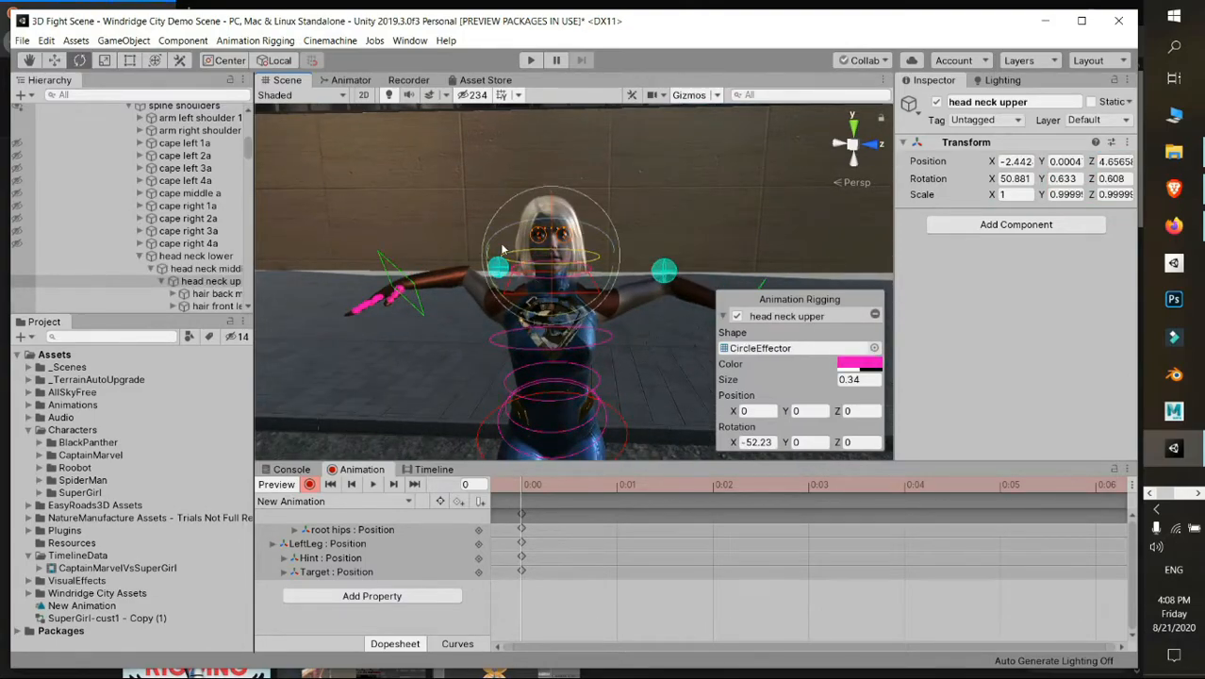
click(536, 281)
drag(505, 304, 578, 357)
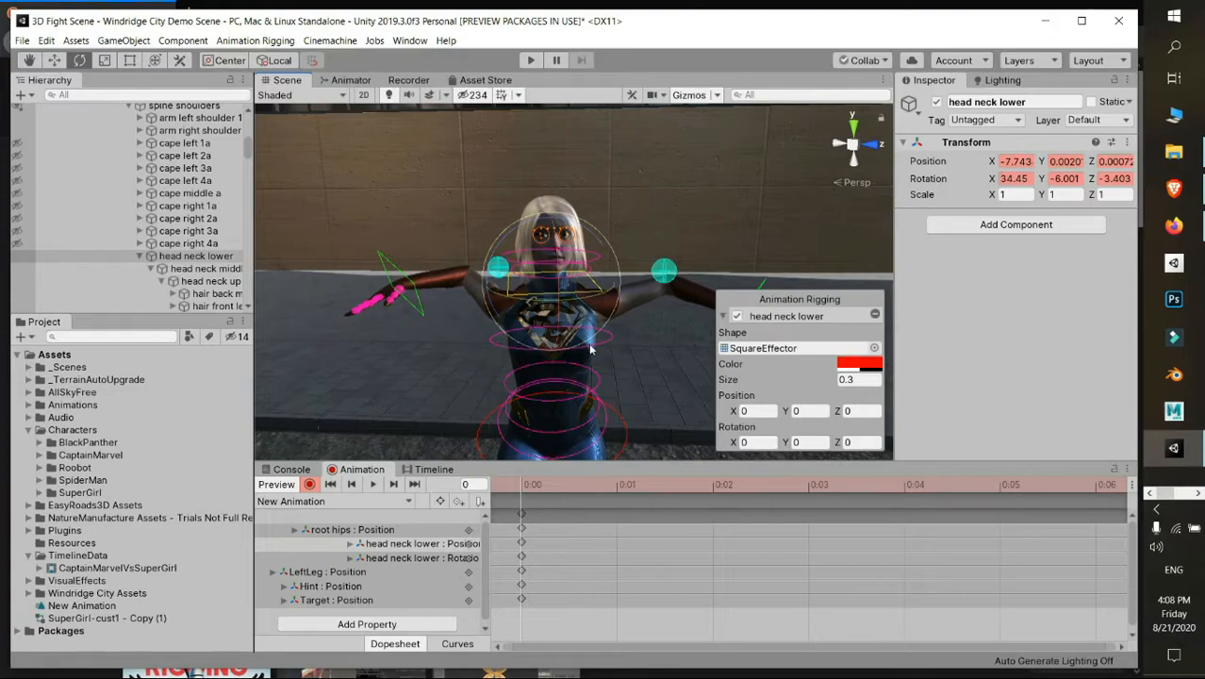
click(596, 349)
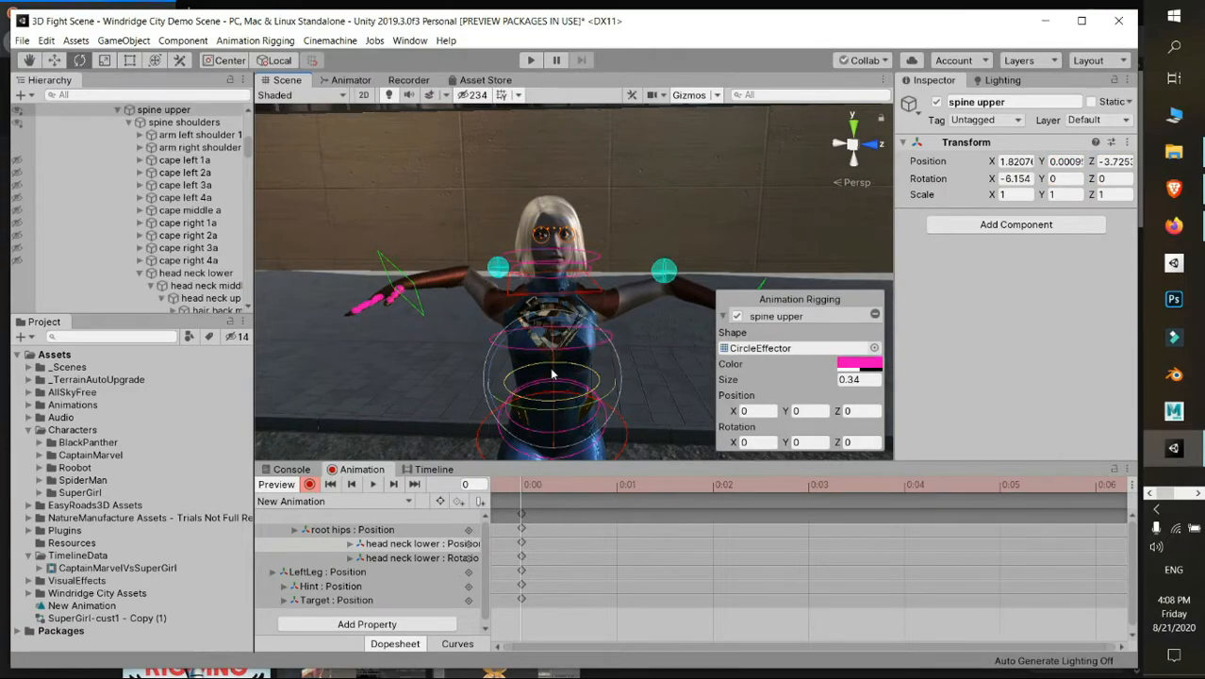
drag(557, 375, 548, 381)
Move the right hand's Target to about 0.658, 1.25, 0.075 and its Hint to about 0.59, 1.067, -0.384, and stop recording.
click(385, 301)
key(w)
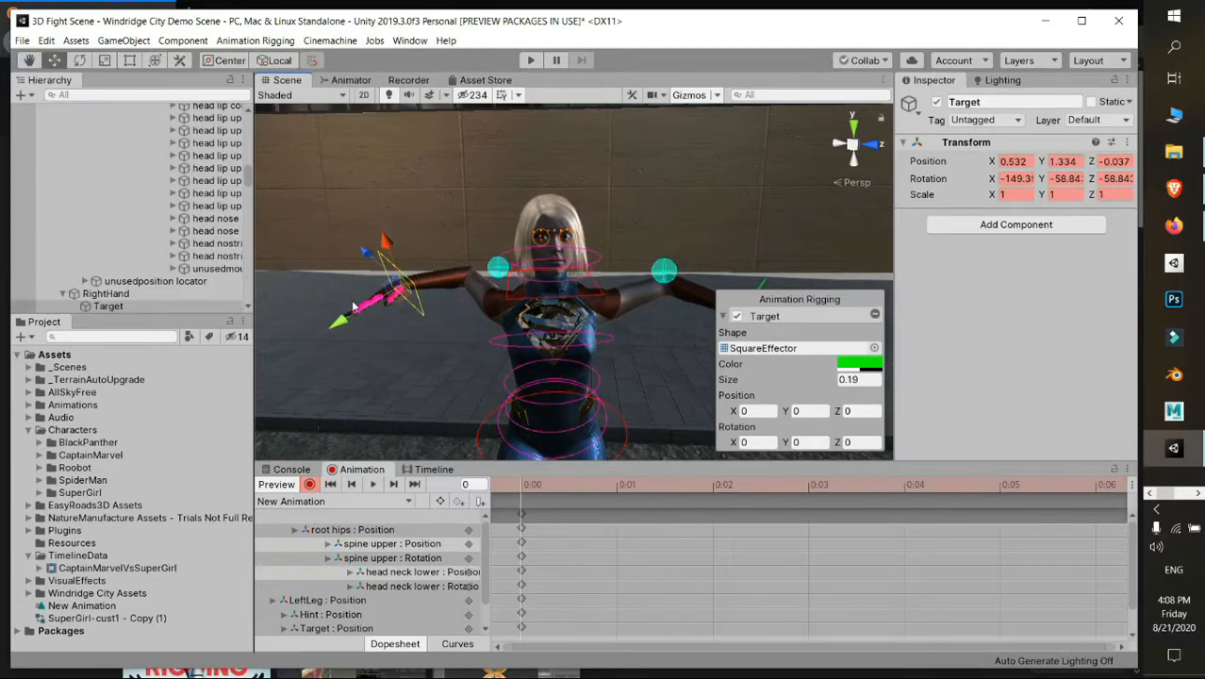
drag(345, 325, 294, 356)
click(488, 274)
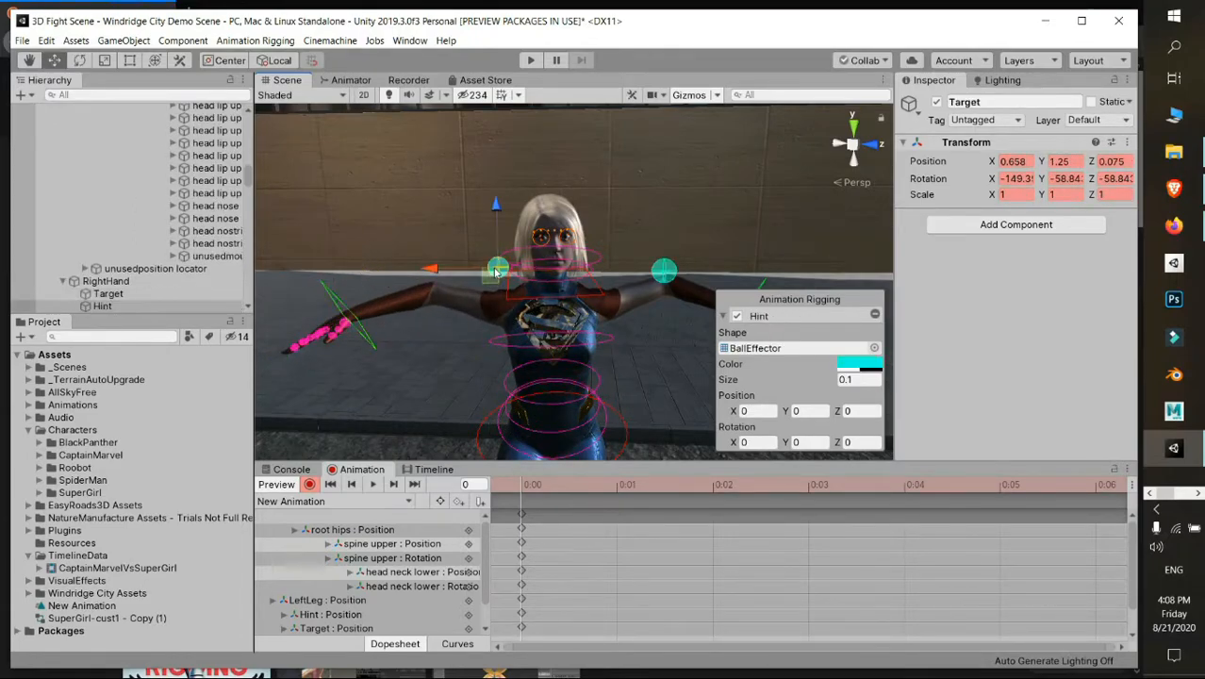
drag(422, 274, 532, 346)
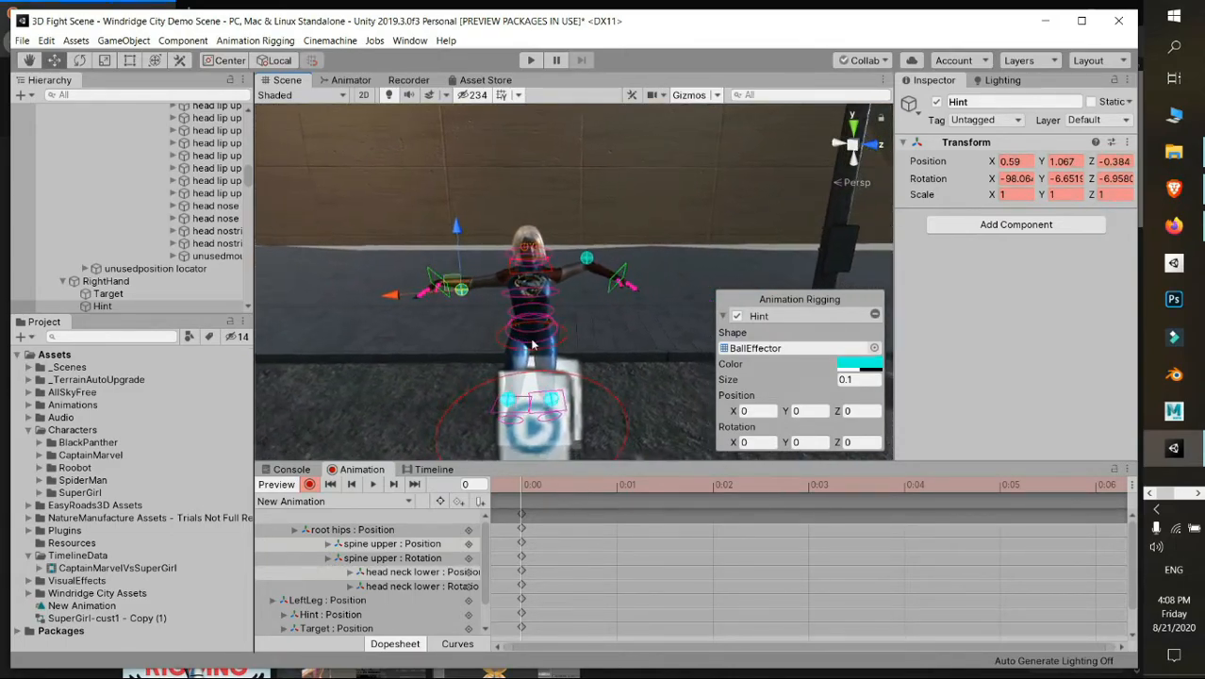
click(310, 484)
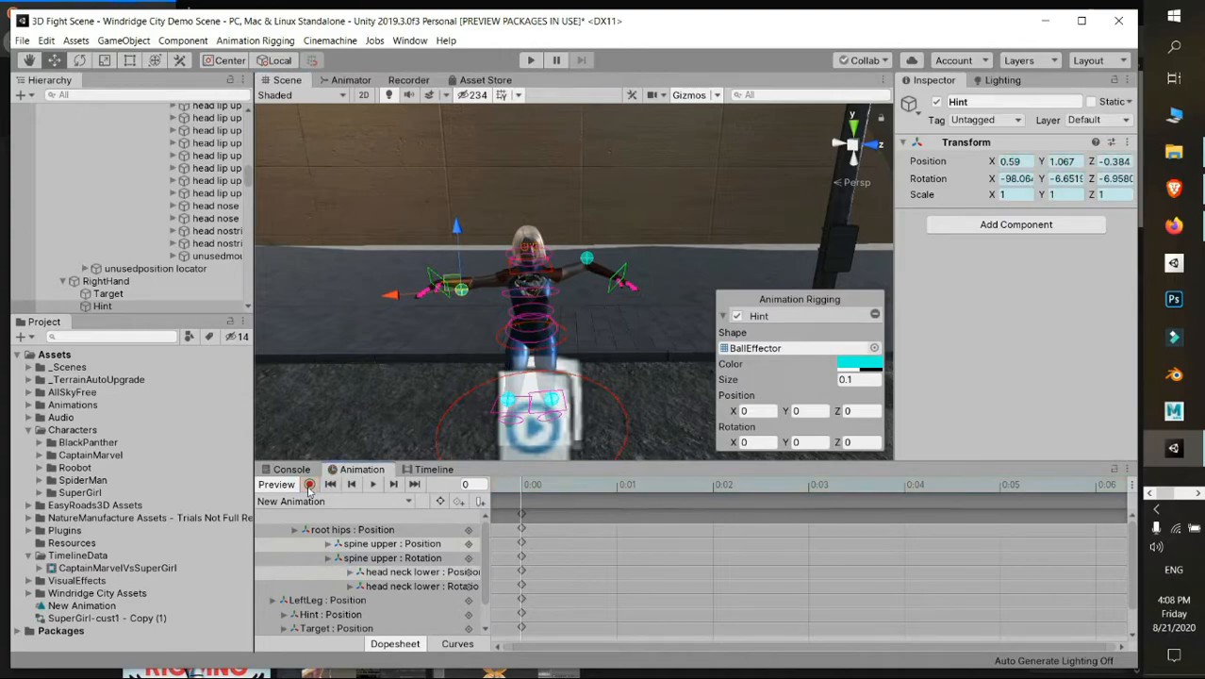
alt+drag(533, 346, 492, 333)
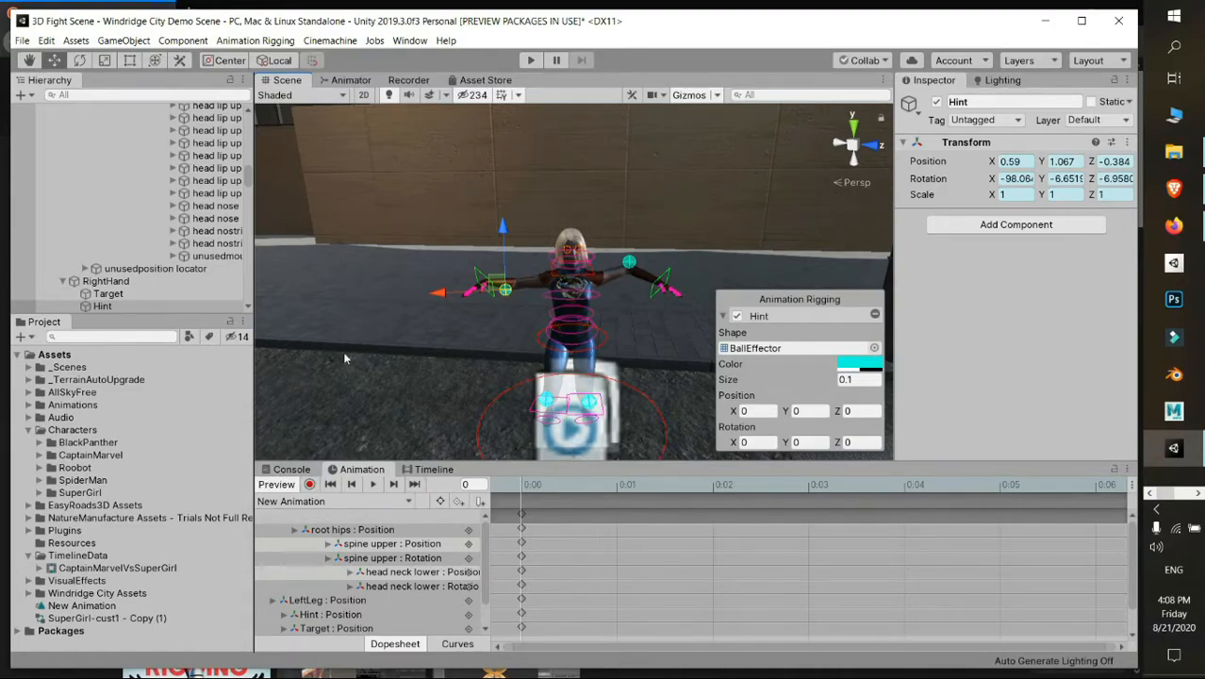
Switch to the browser and read the original forum post about the humanoid 2boneIK target offset problem.
key(alt+Tab)
scroll(443, 216, up, 6)
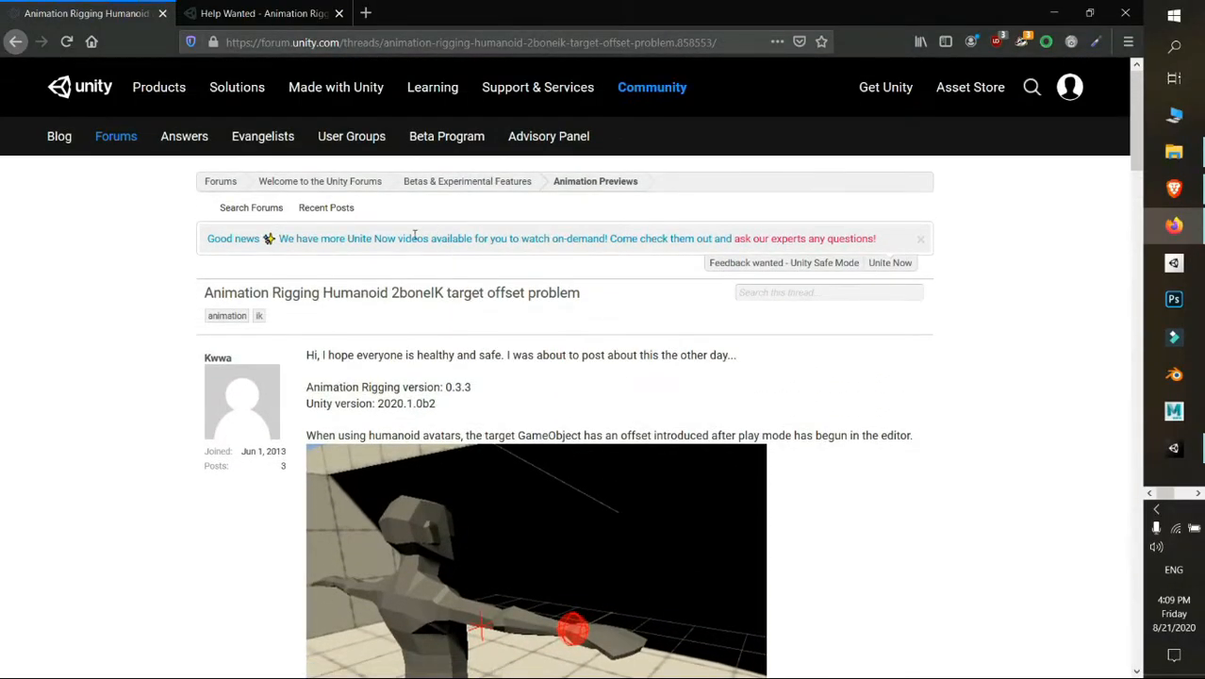
scroll(345, 209, down, 3)
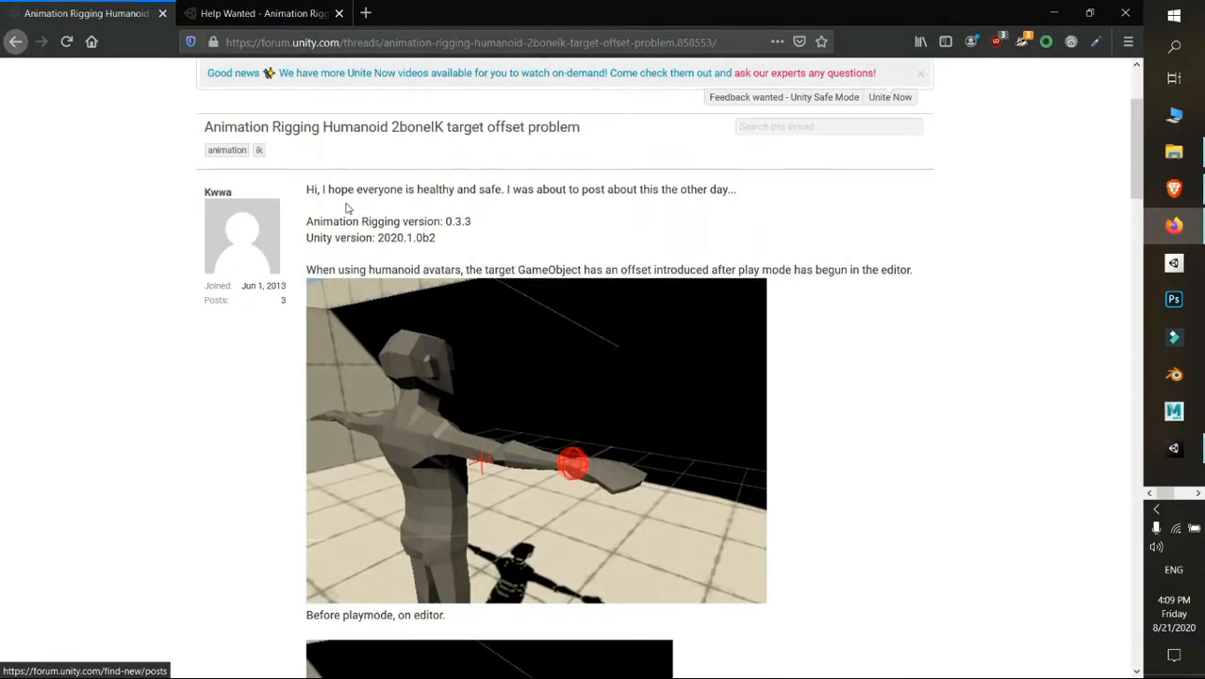
drag(311, 190, 941, 270)
scroll(923, 266, down, 10)
scroll(901, 286, down, 15)
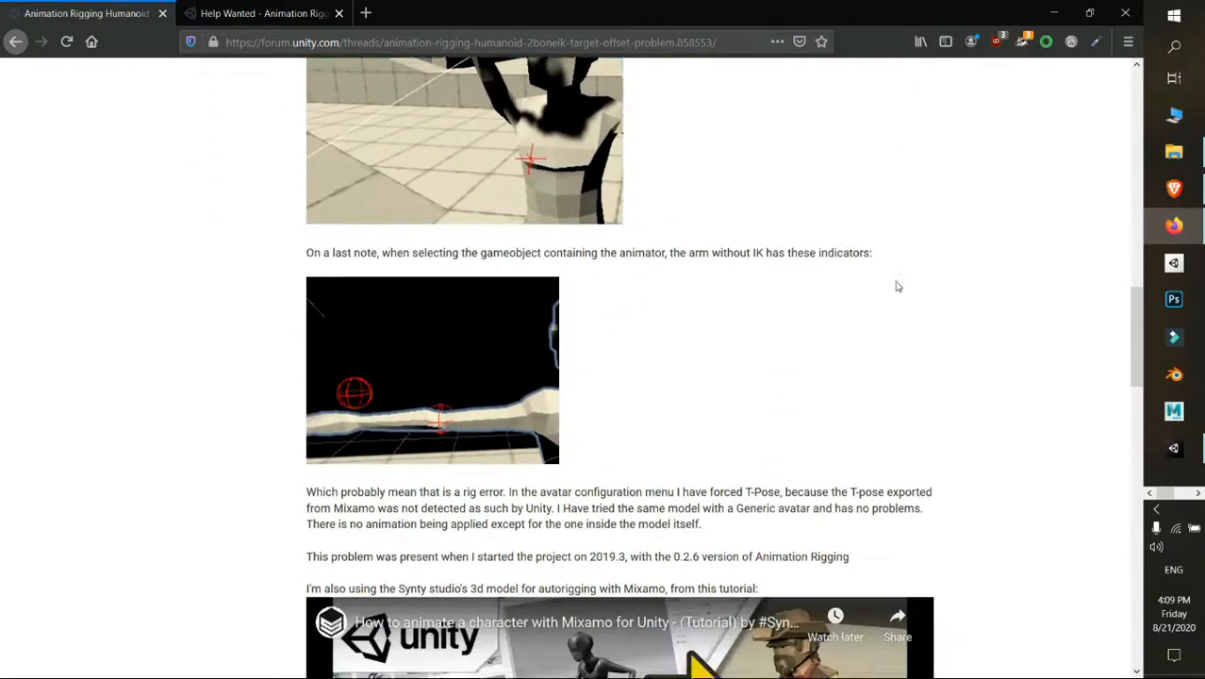
scroll(766, 305, up, 10)
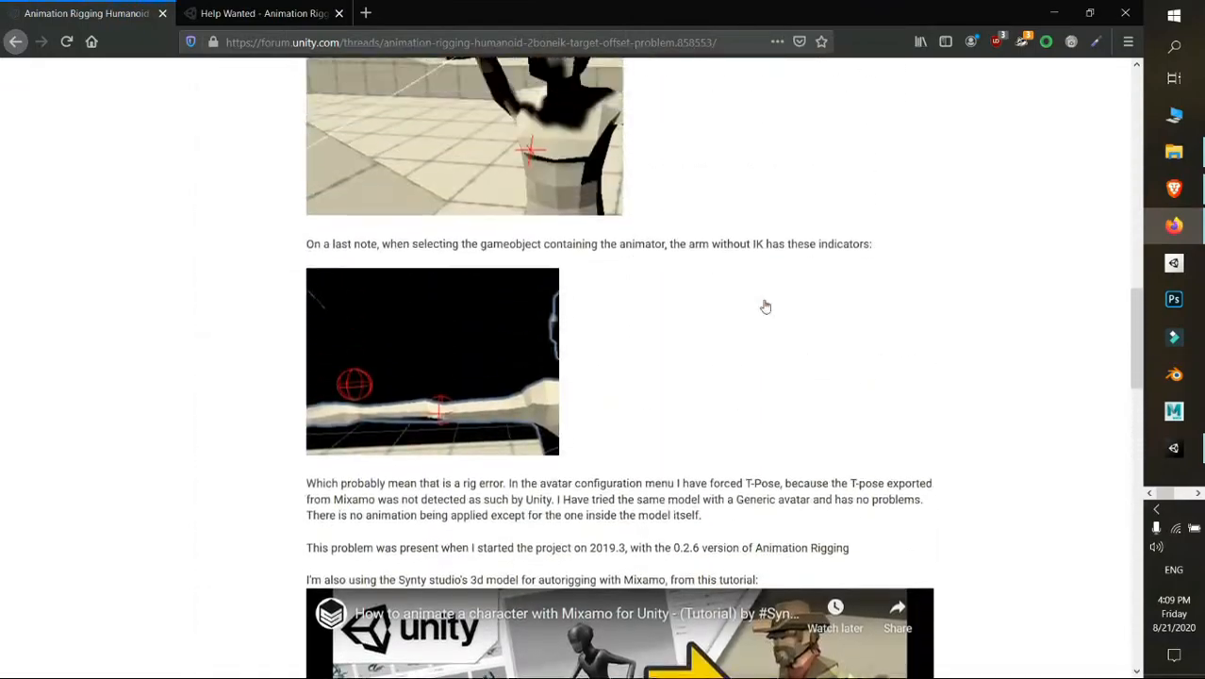
Glance at the other Animation Rigging thread, and read this thread's replies and its post on unbending arms.
key(ctrl+Tab)
scroll(764, 304, down, 2)
scroll(740, 281, up, 1)
key(ctrl+Tab)
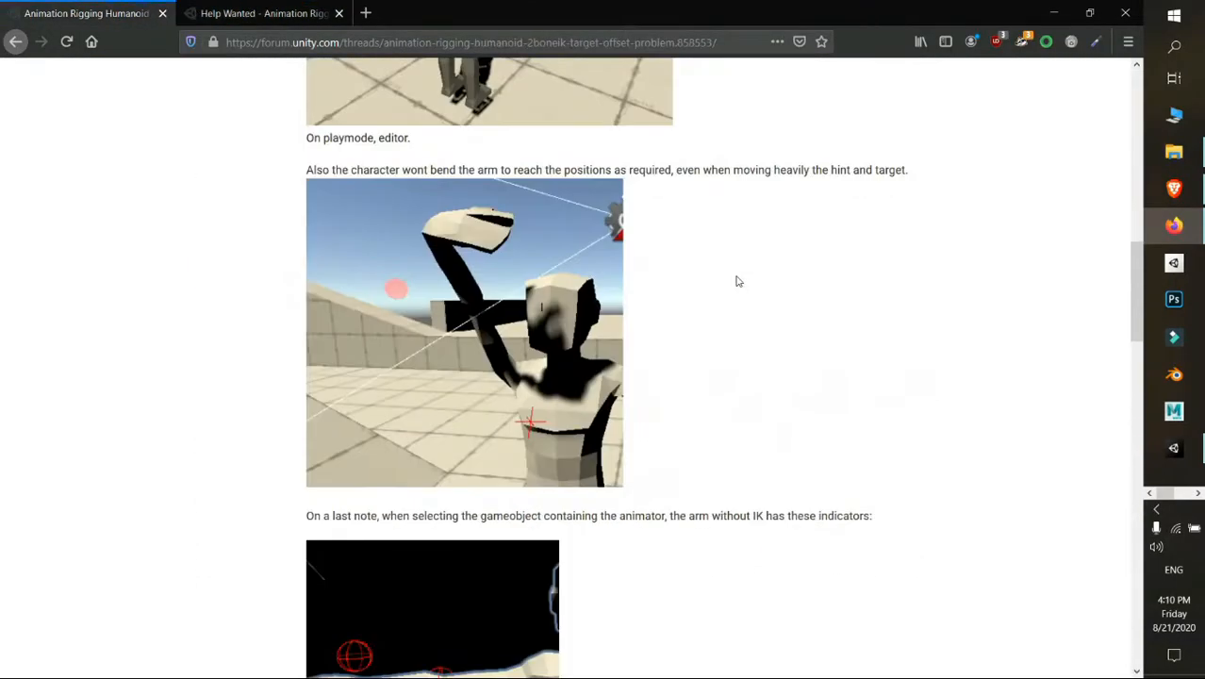
scroll(722, 290, down, 12)
scroll(718, 291, down, 6)
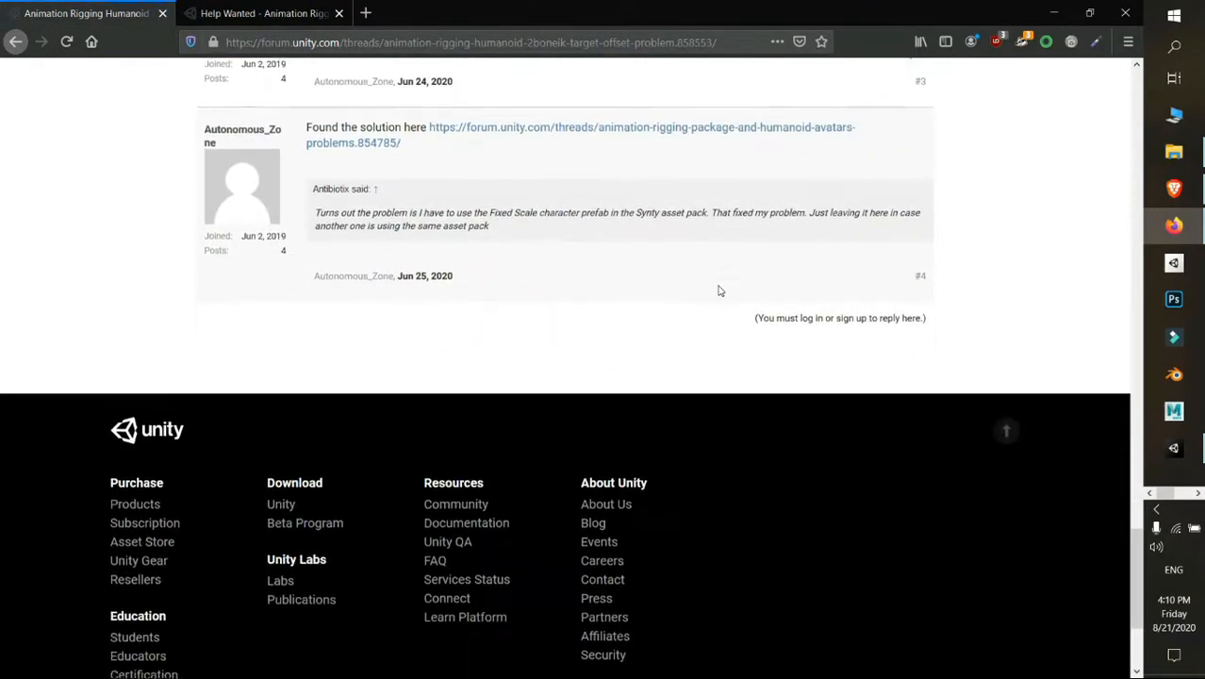
scroll(719, 291, up, 15)
scroll(719, 290, up, 10)
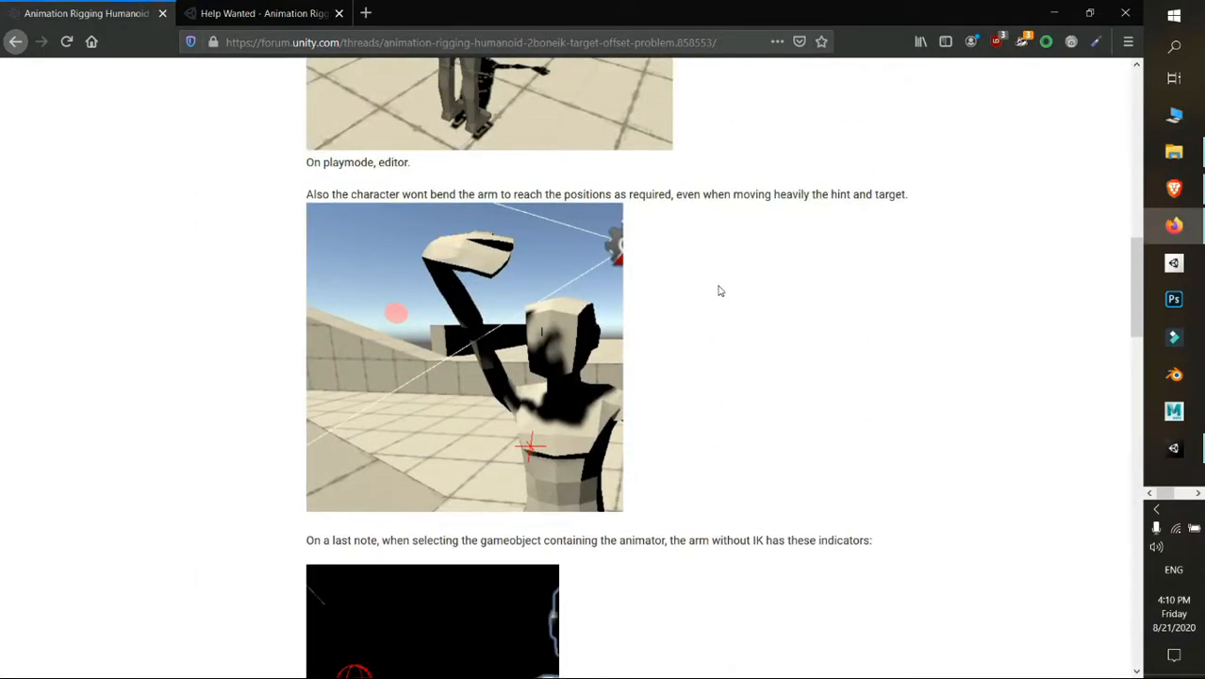
Switch to Unity and locate the source asset of the character's 24_arm_1_0_0 mesh in the project.
key(alt+Tab)
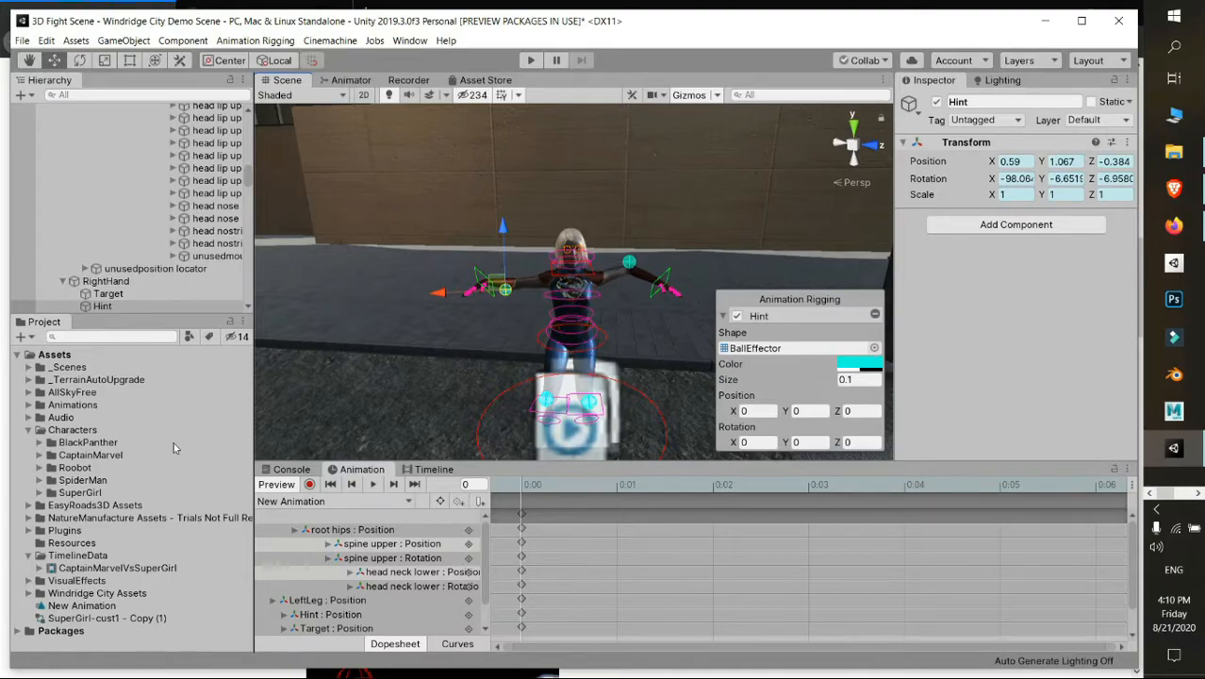
click(74, 467)
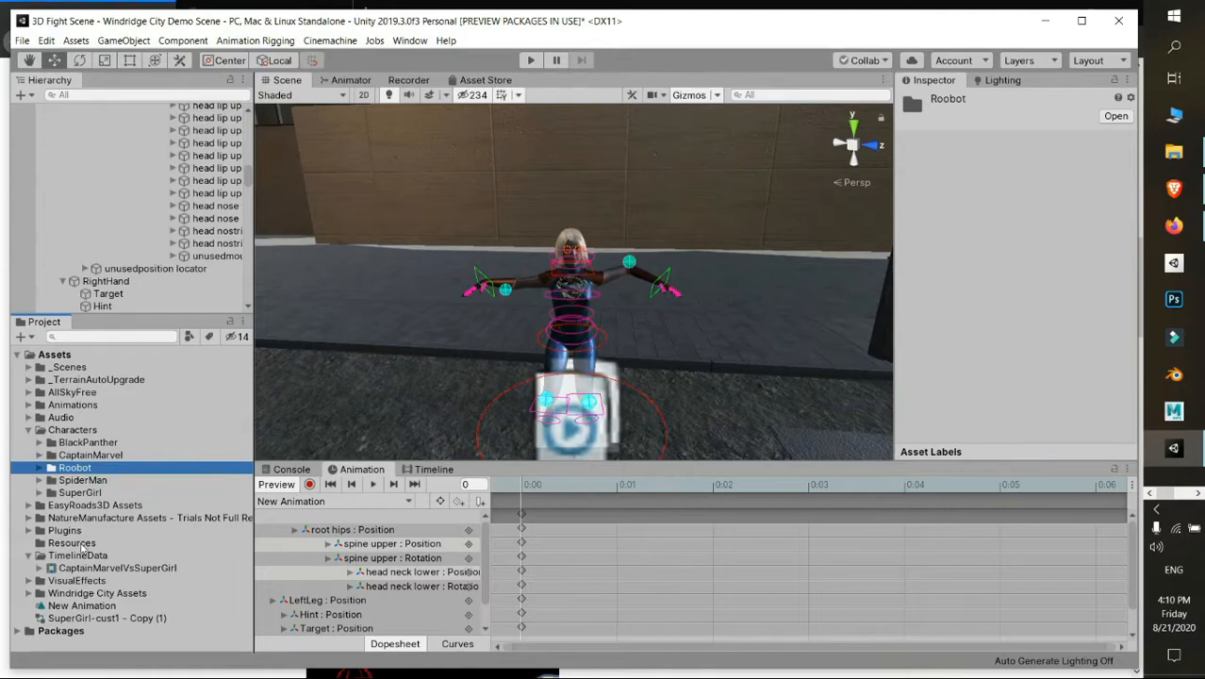
scroll(185, 148, up, 15)
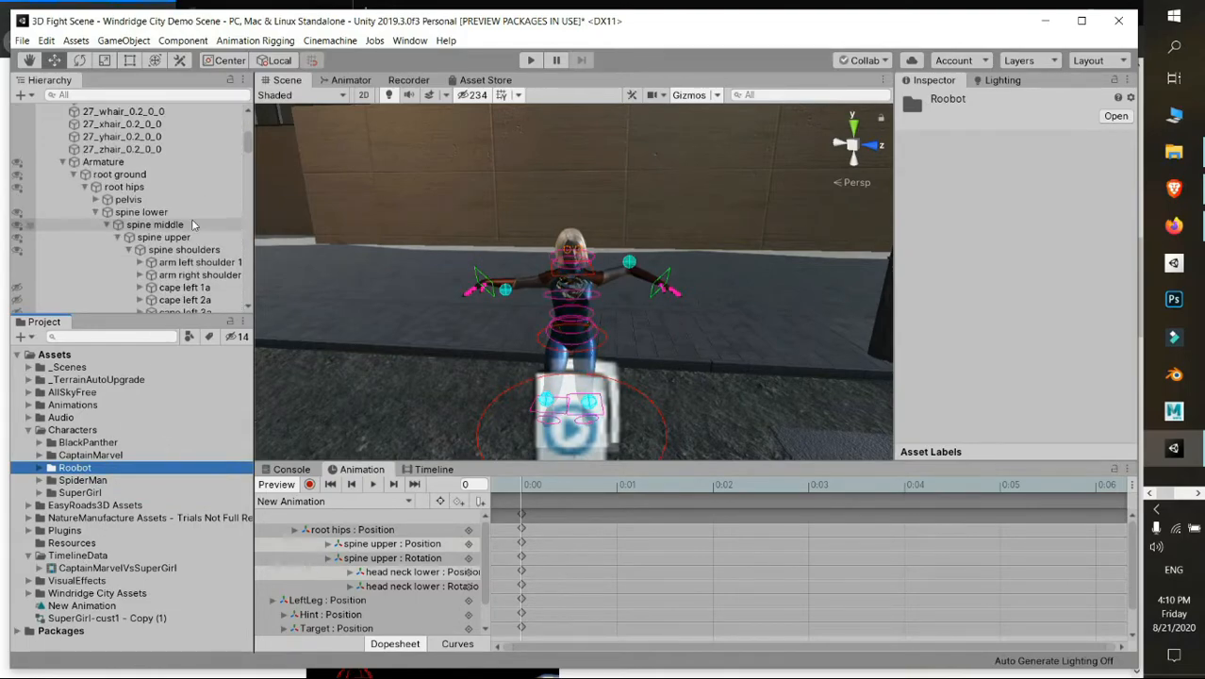
scroll(184, 148, up, 5)
click(113, 179)
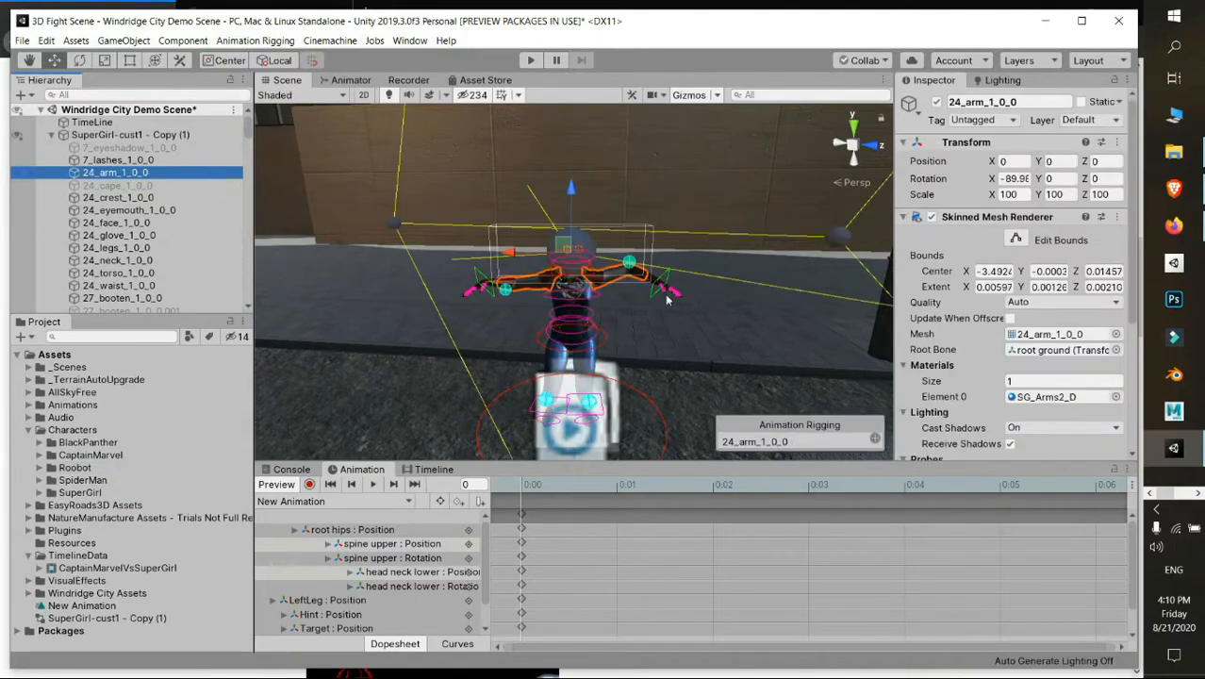
click(1085, 336)
scroll(118, 506, up, 3)
Compare the Rig import settings of the SuperGirl-cust1 - Copy and SuperGirl-cust1 models.
click(123, 381)
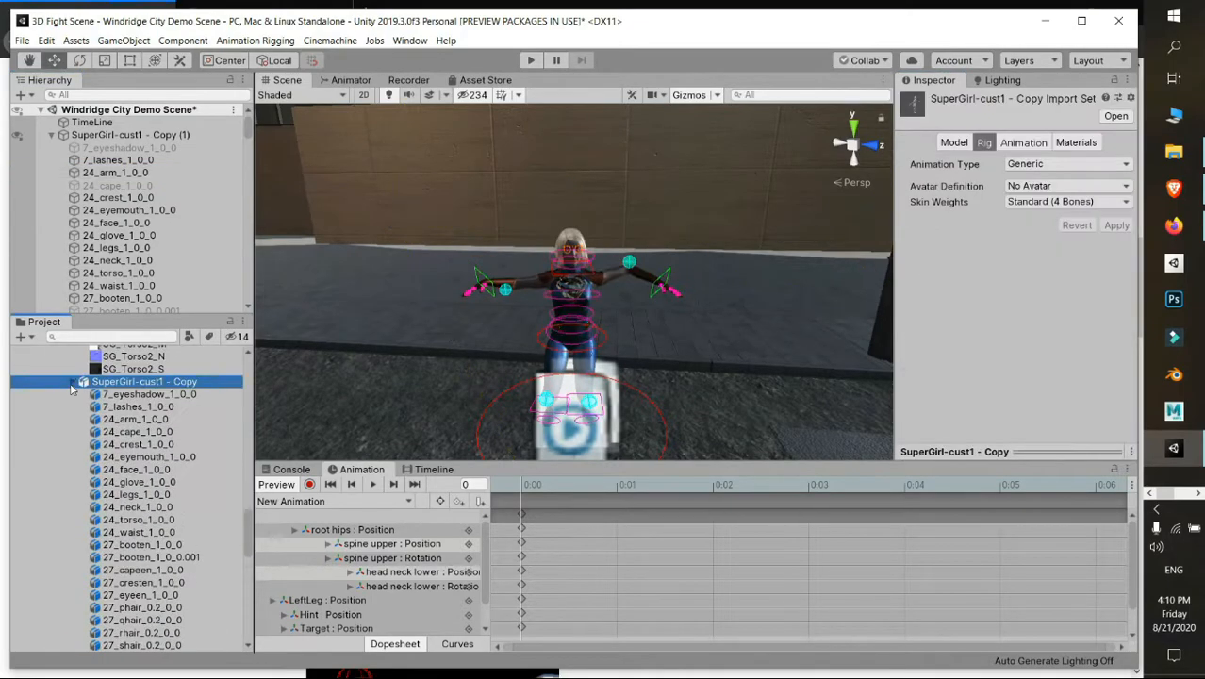
click(73, 381)
click(127, 432)
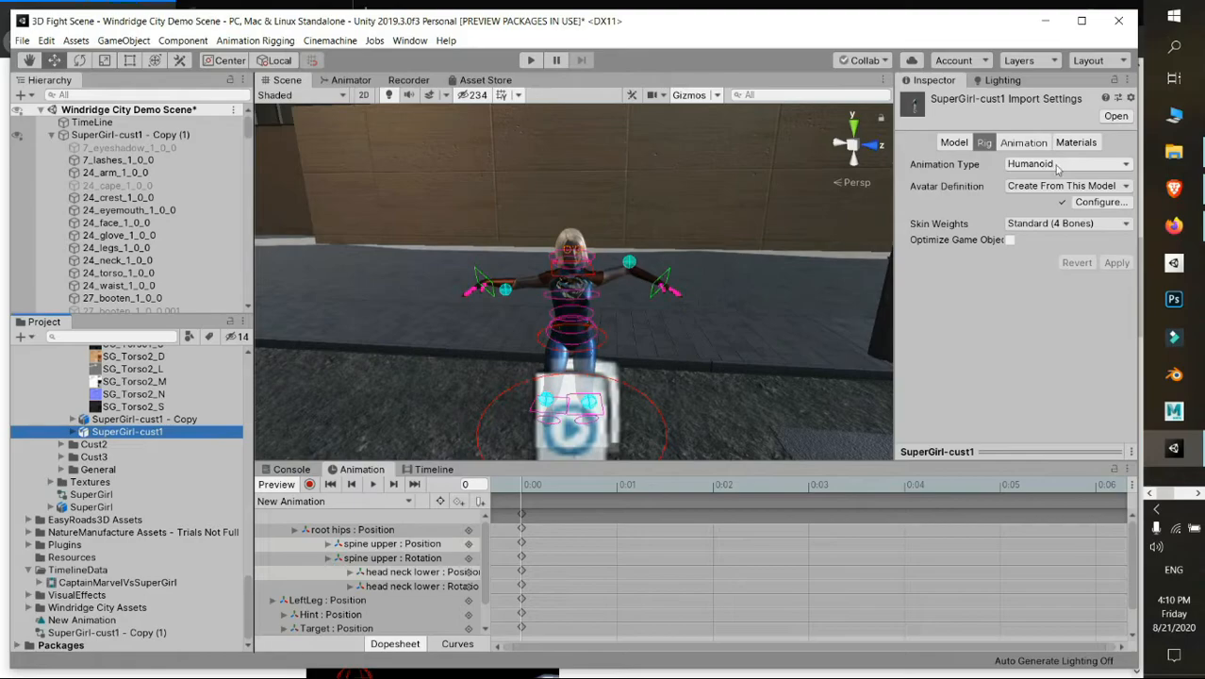
Duplicate the SuperGirl-cust1 model file inside its Cust1 folder on disk and return to Unity.
right_click(135, 418)
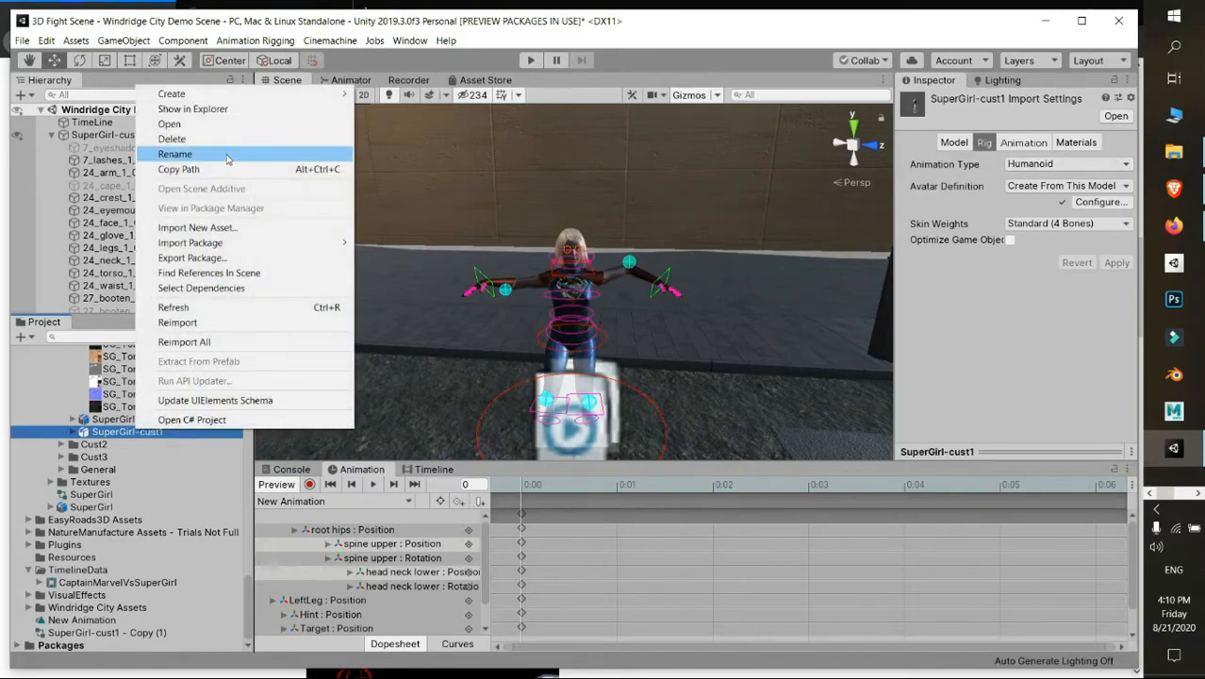
click(222, 110)
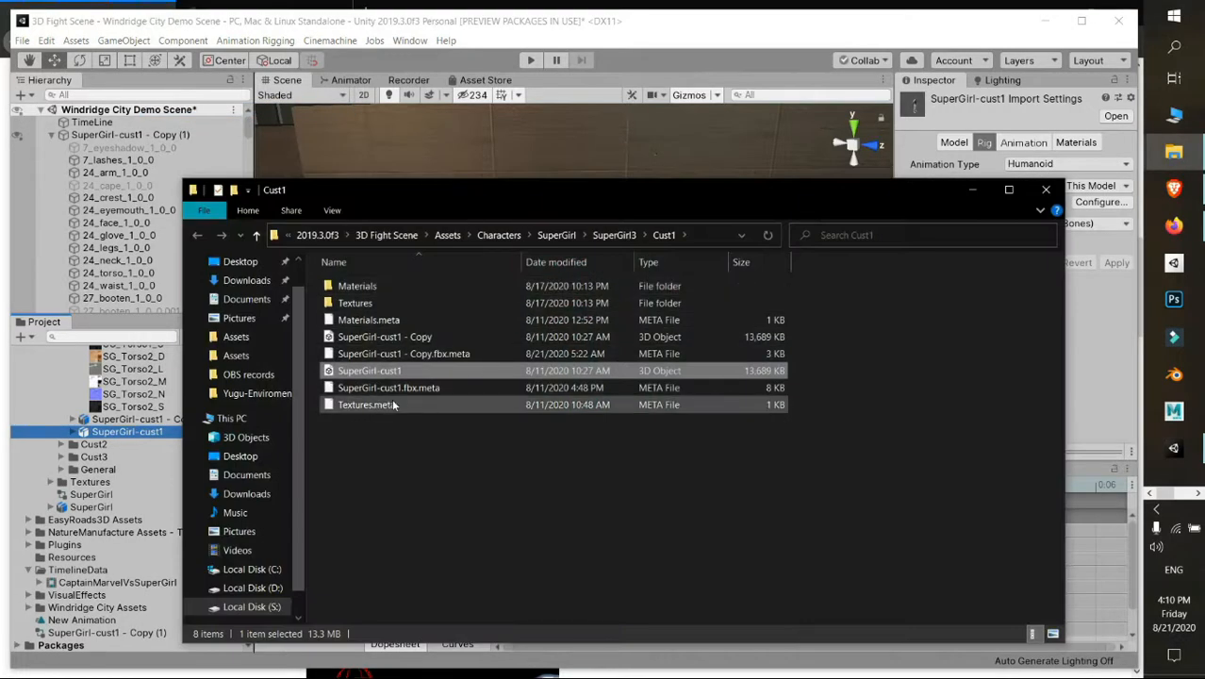
key(ctrl+c)
key(ctrl+v)
click(172, 426)
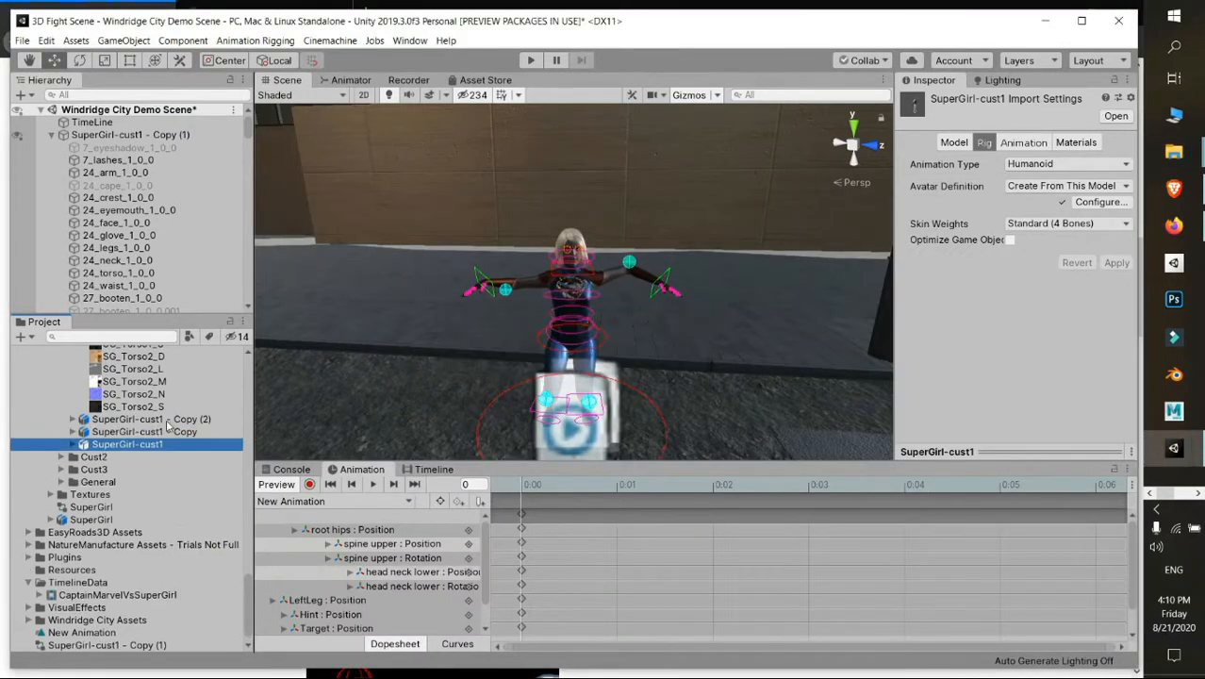
Place SuperGirl-cust1 - Copy (2) in the scene beside the rigged character and look through its child objects.
click(167, 420)
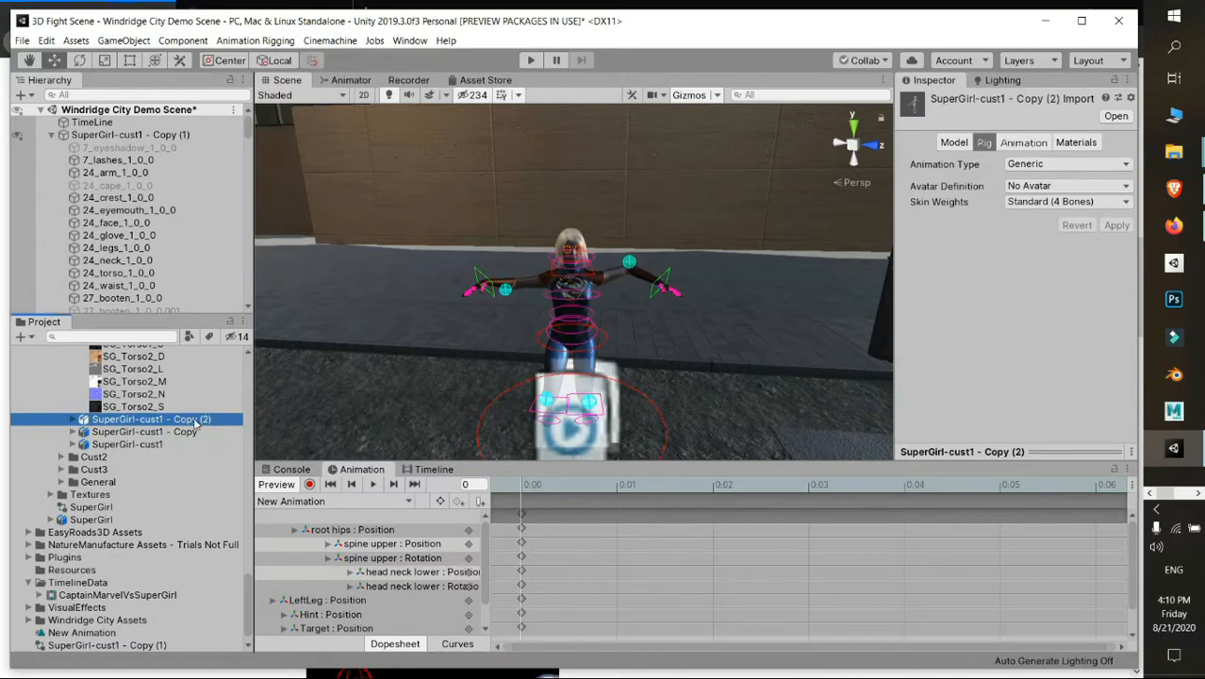
drag(195, 424, 406, 361)
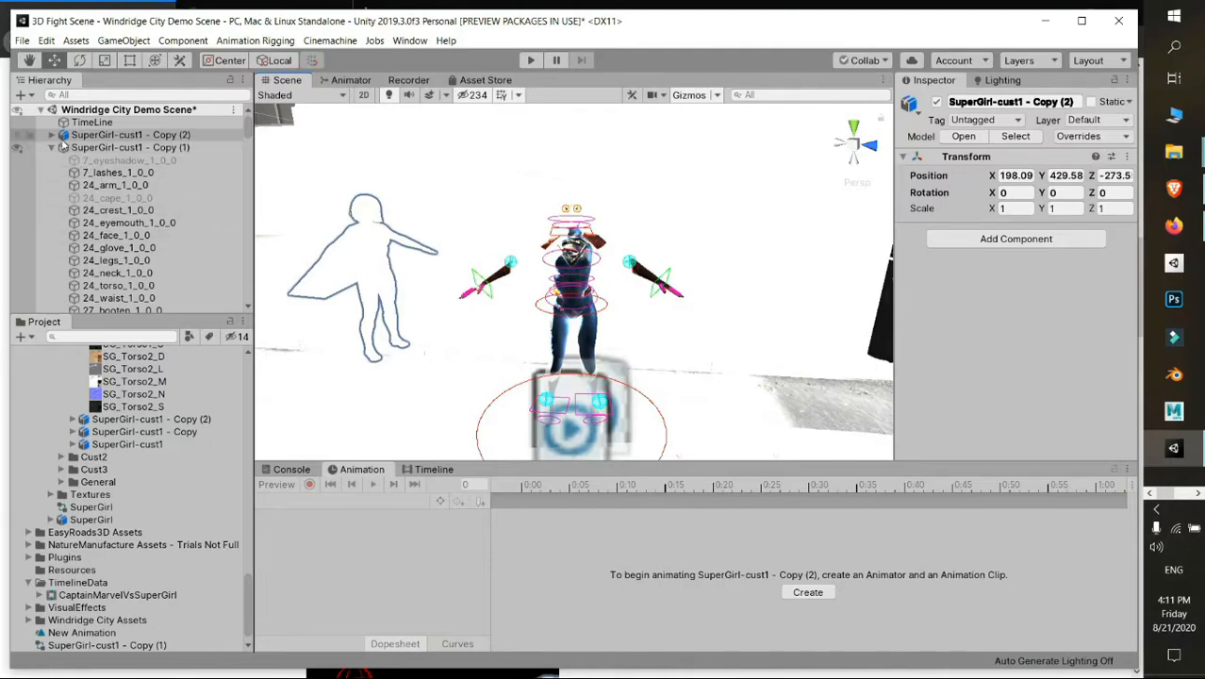
click(53, 136)
scroll(131, 165, down, 10)
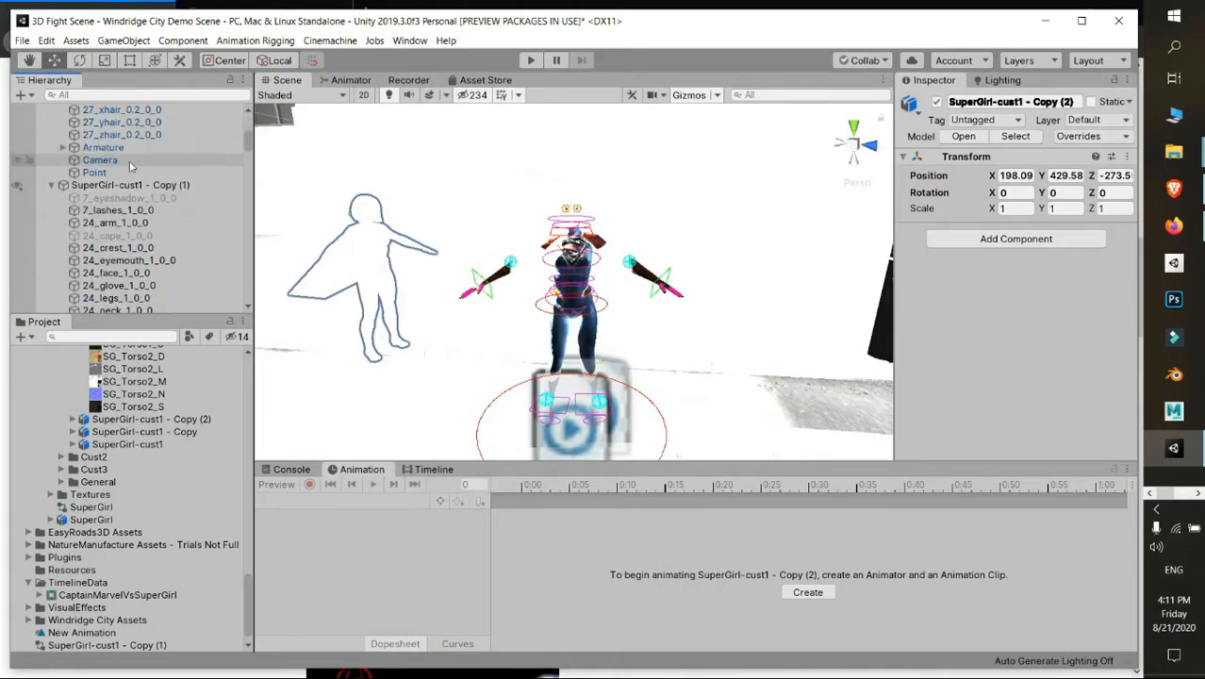
scroll(121, 153, up, 10)
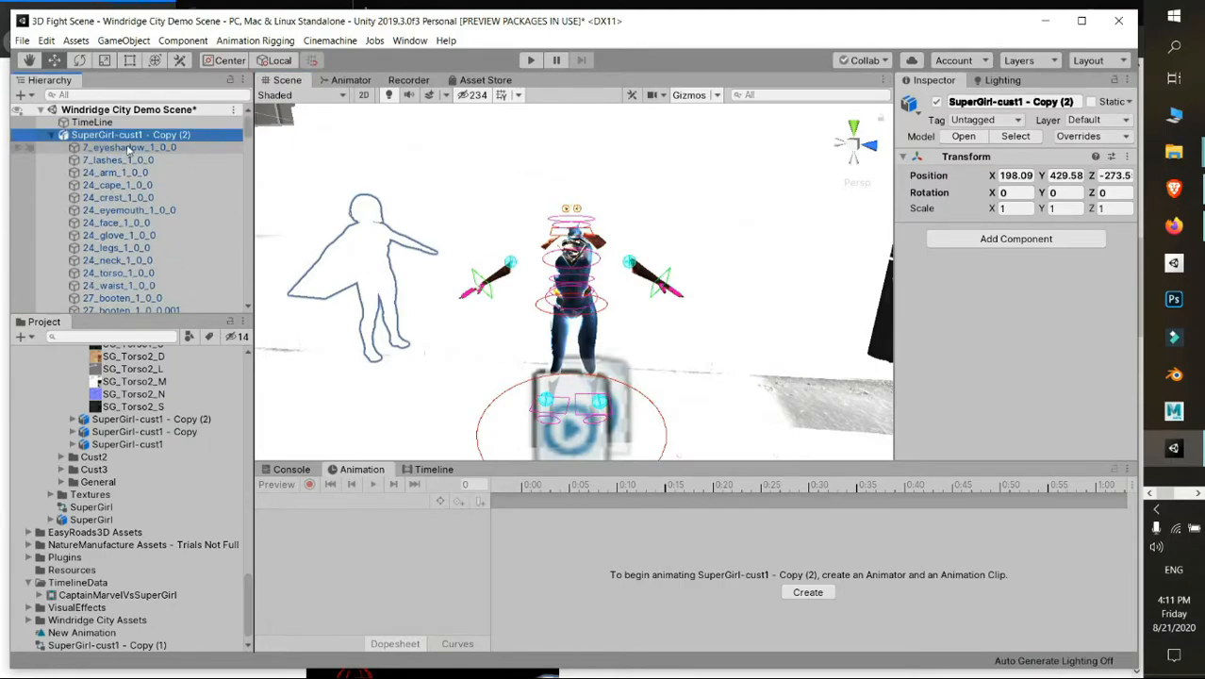
Completely unpack the SuperGirl-cust1 - Copy (2) prefab in the scene.
right_click(129, 143)
click(114, 137)
right_click(114, 136)
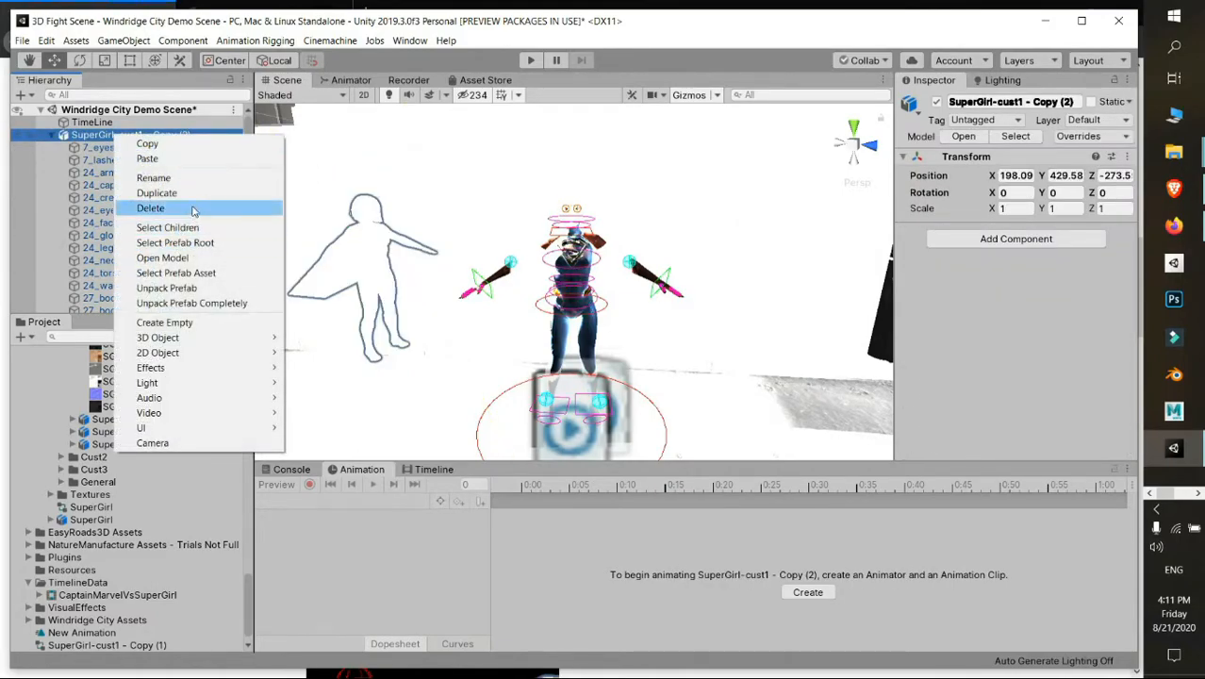
click(142, 304)
Delete the Camera and Point child objects from SuperGirl-cust1 - Copy (2).
scroll(98, 253, down, 14)
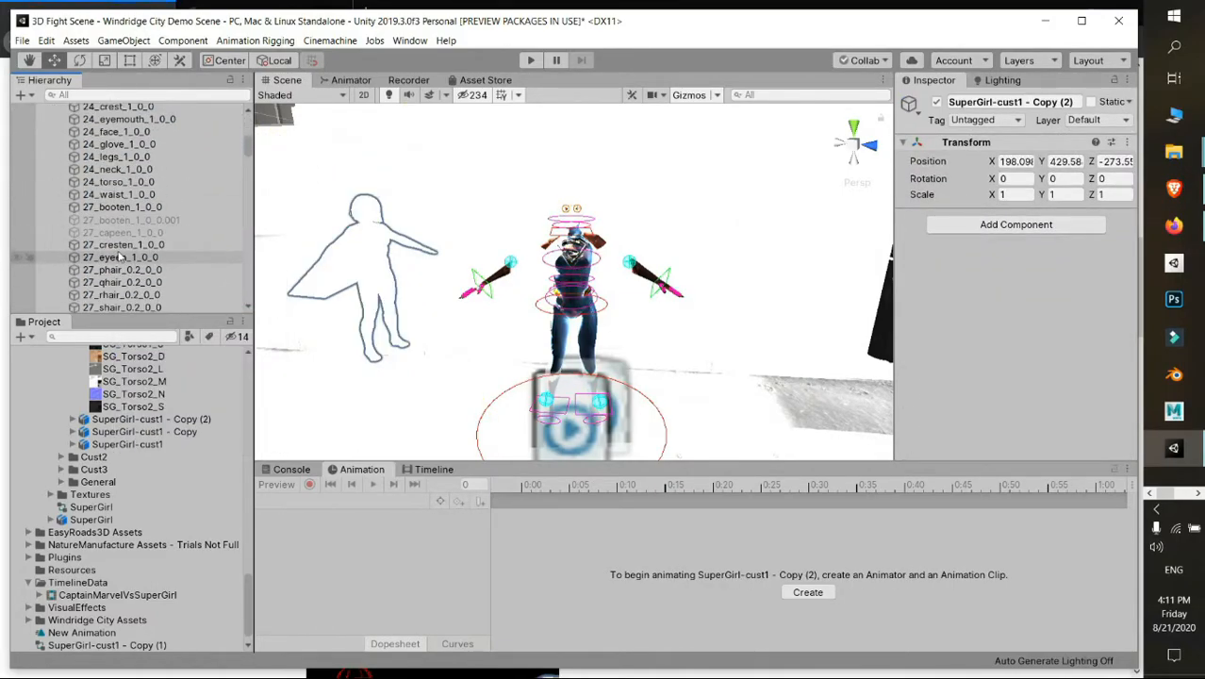
scroll(127, 265, up, 10)
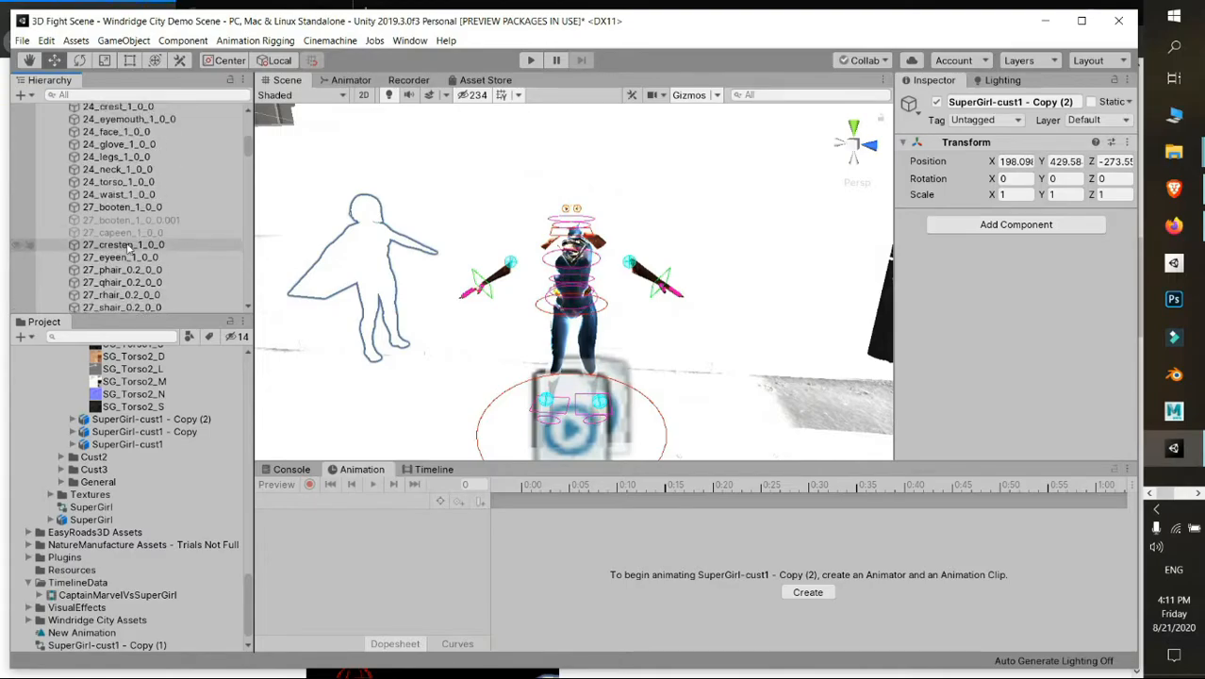
scroll(129, 247, down, 3)
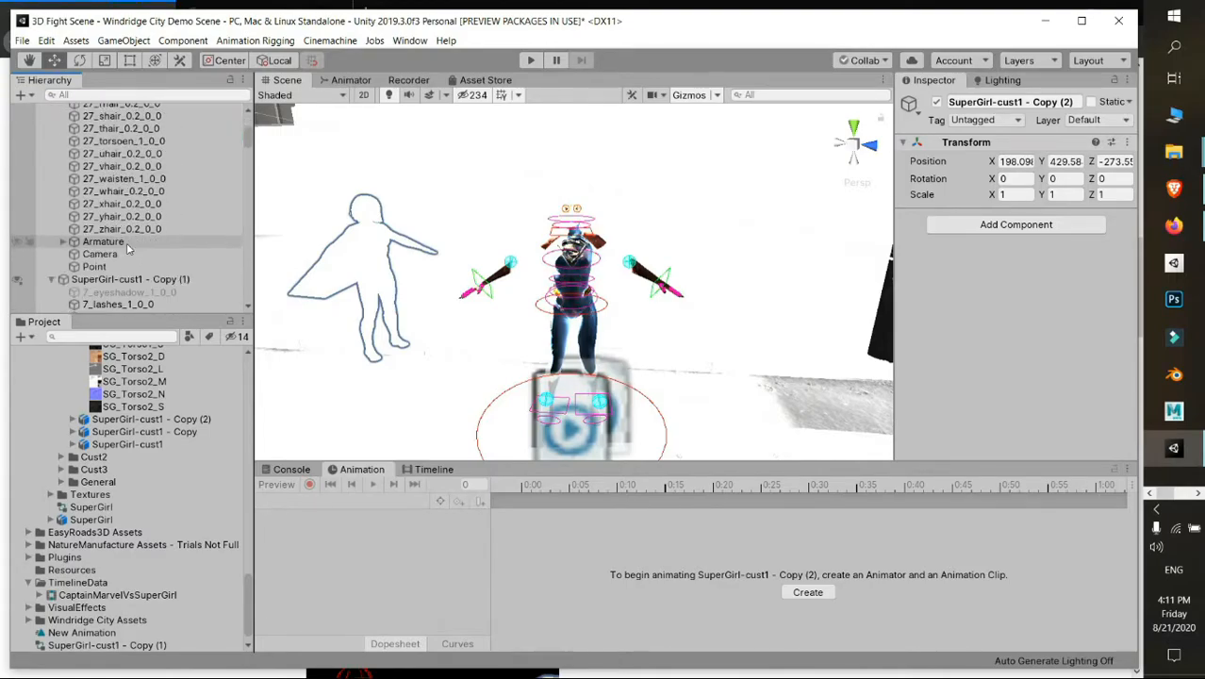
click(100, 253)
ctrl+click(105, 267)
key(Delete)
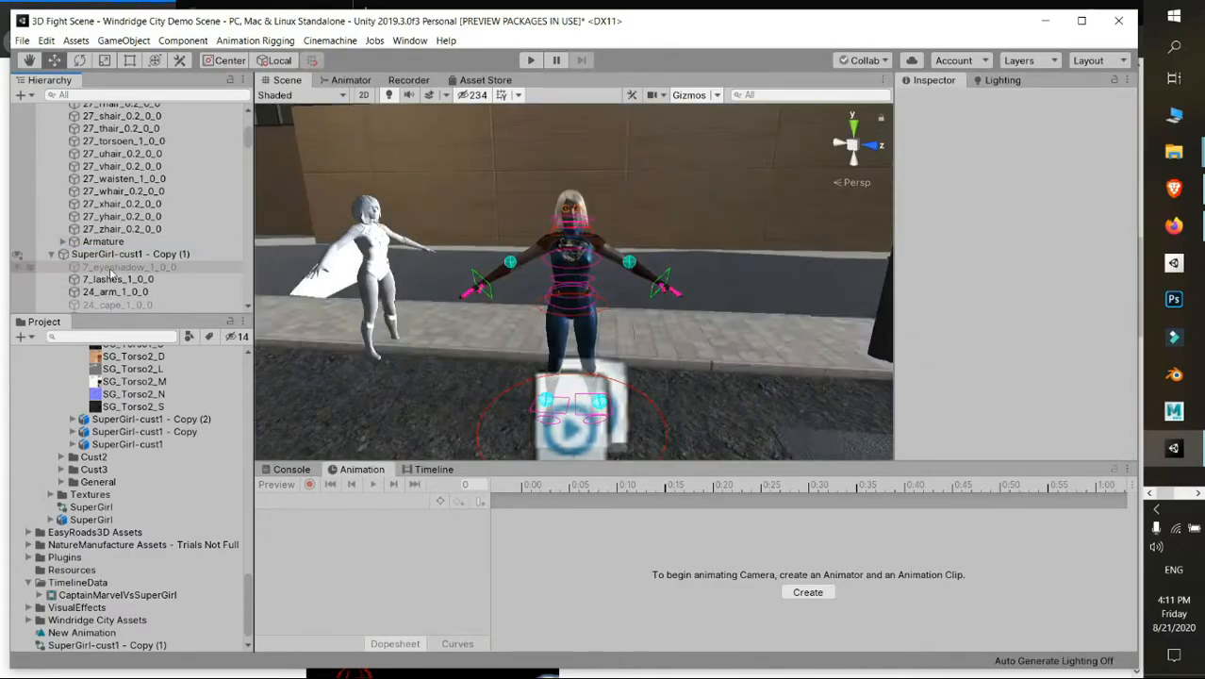
scroll(188, 197, up, 10)
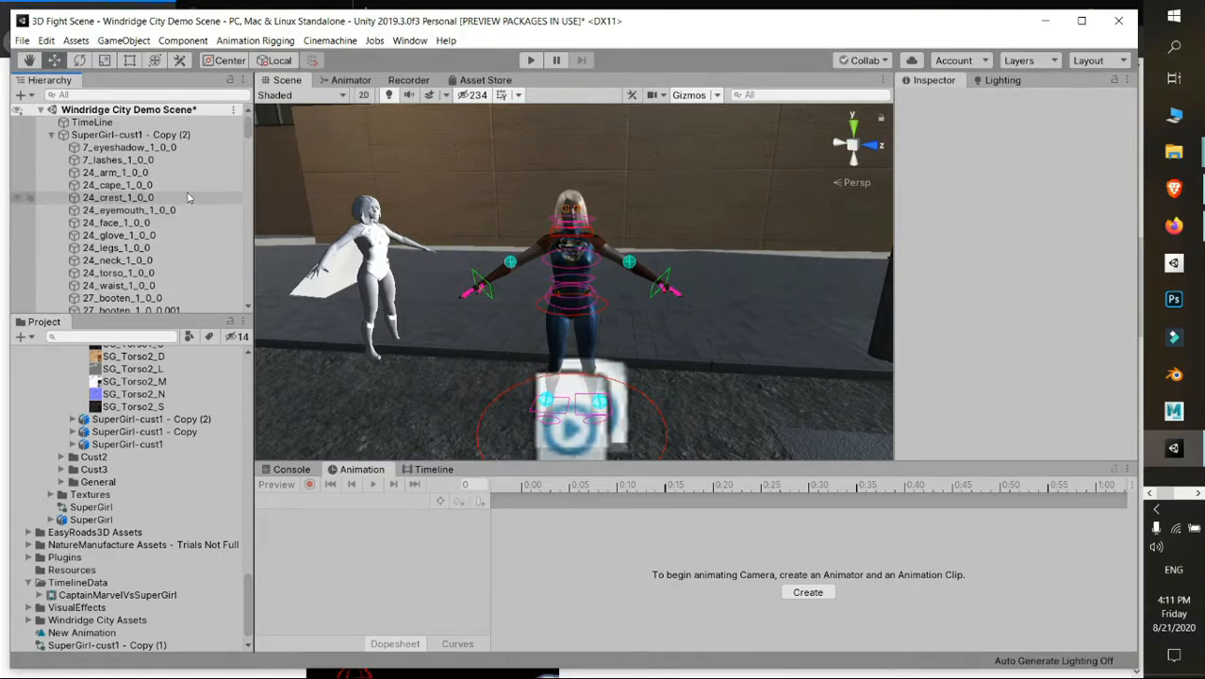
Disable Import Cameras and Import Lights for the SuperGirl-cust1 - Copy (2) model asset and apply the settings.
scroll(130, 508, up, 2)
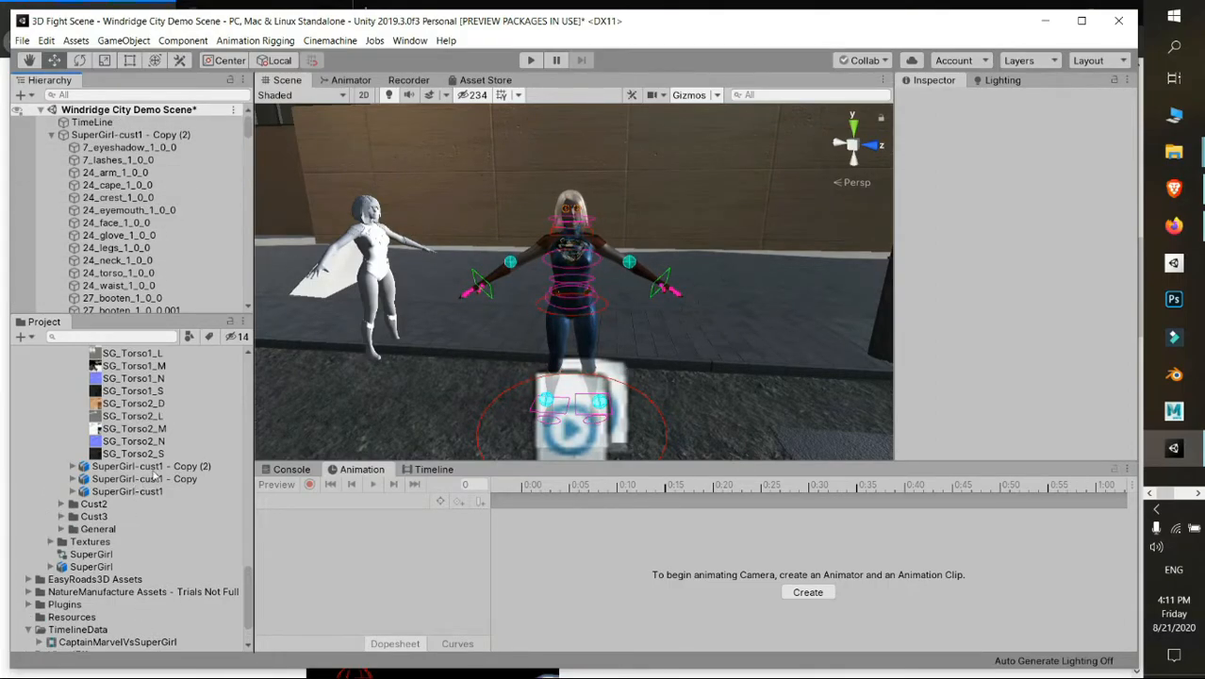
click(151, 468)
click(957, 143)
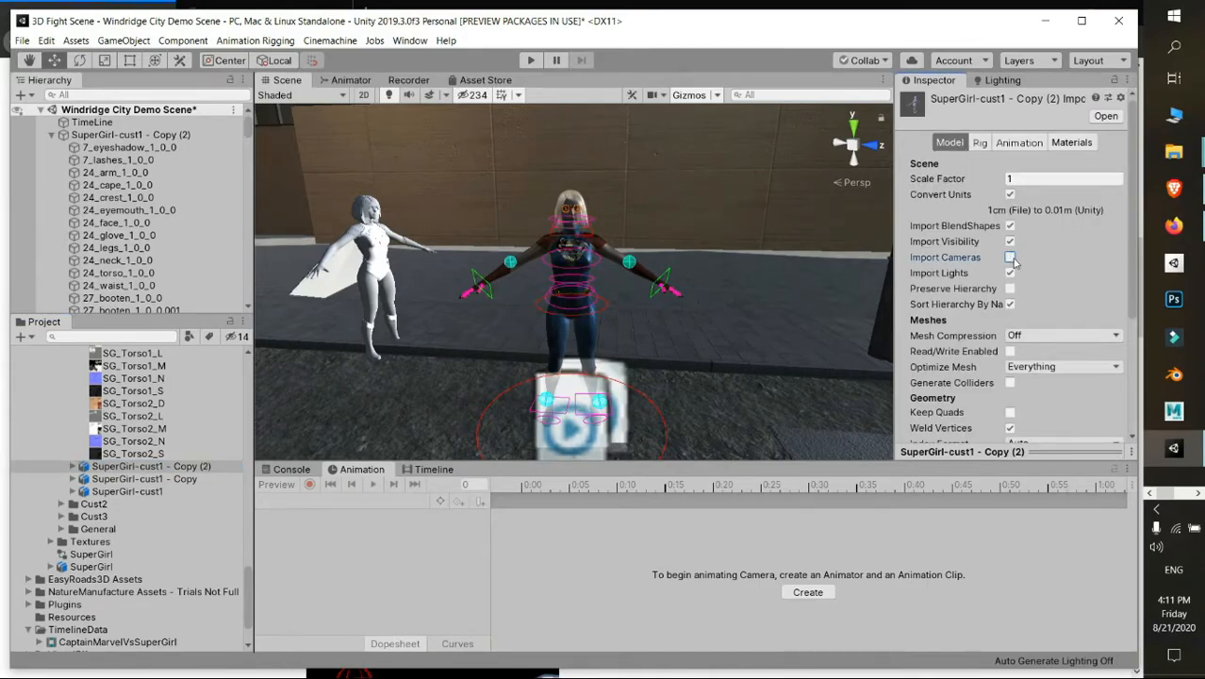
scroll(1023, 283, down, 5)
click(1107, 430)
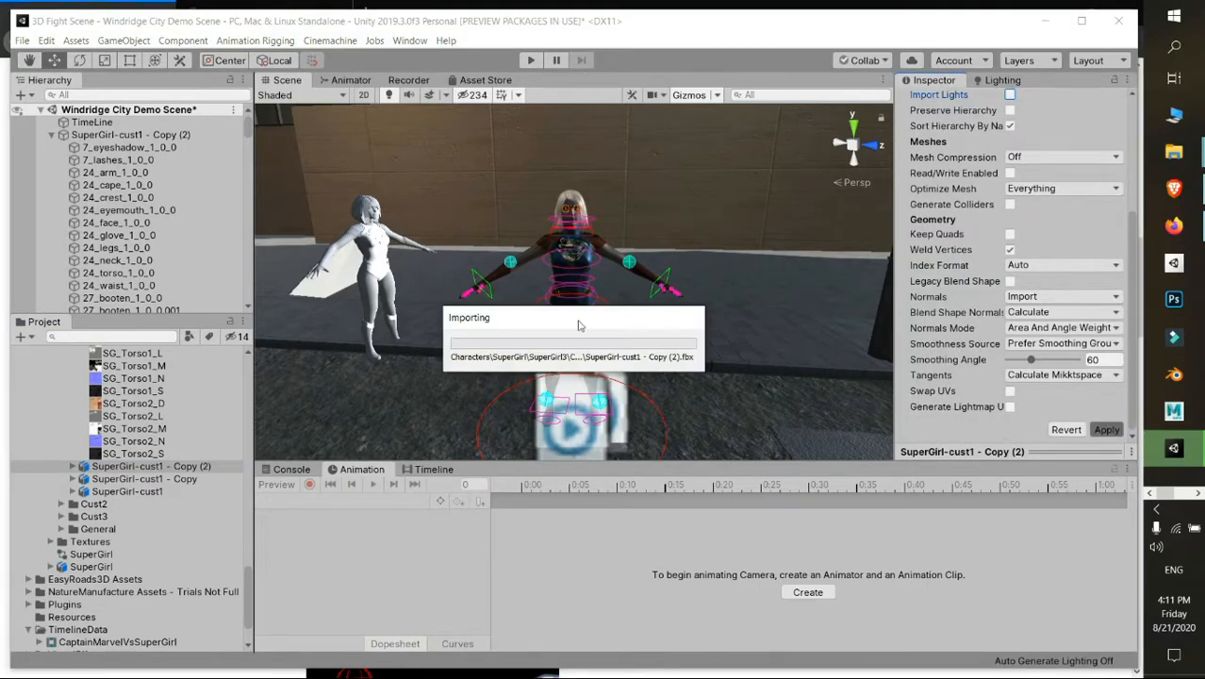
Place a test instance of the reimported SuperGirl-cust1 - Copy (2) model in the scene and delete it.
drag(149, 466, 392, 370)
drag(426, 334, 436, 203)
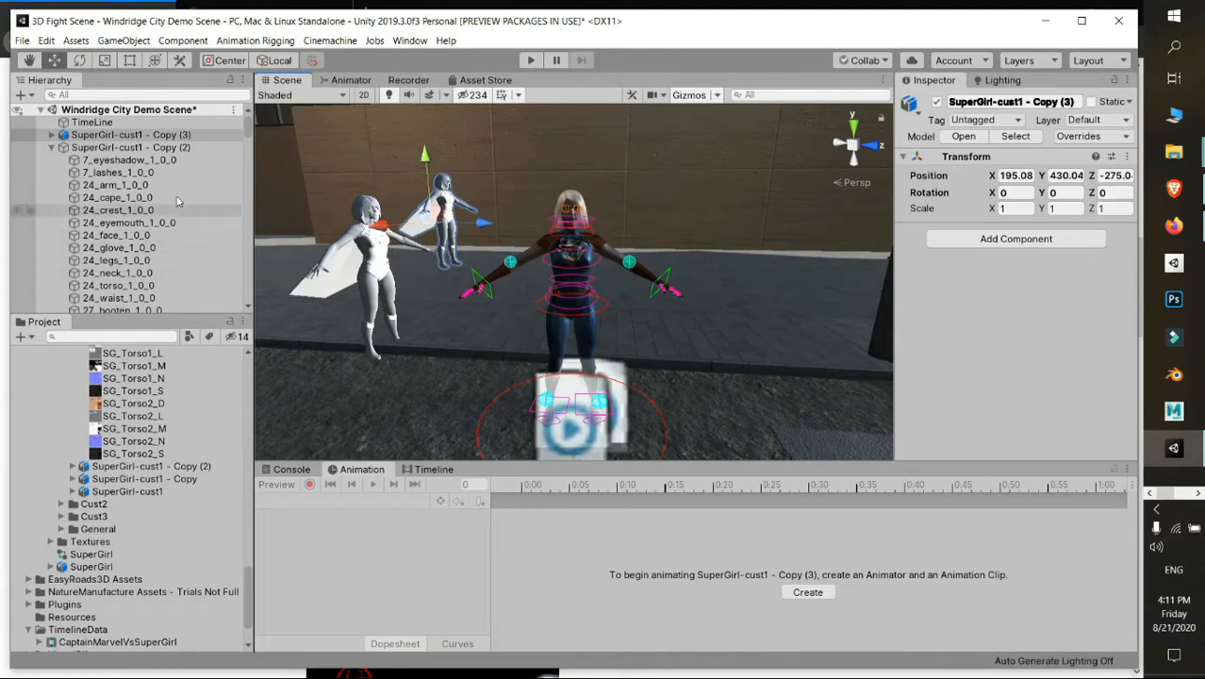
click(165, 137)
key(Delete)
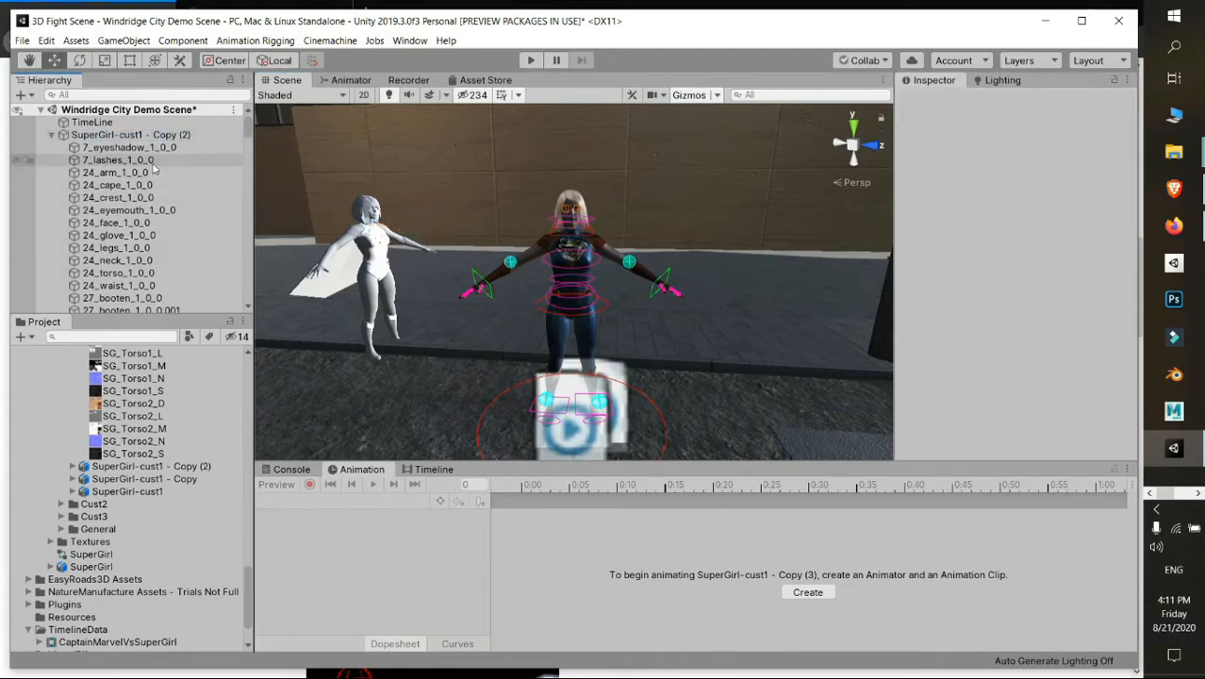
Frame SuperGirl-cust1 - Copy (2) in the scene and view the character's upper body from the front.
double_click(165, 138)
key(w)
right_drag(480, 249, 250, 263)
key(e)
key(s)
key(w)
key(a)
right_drag(647, 288, 548, 266)
key(w)
key(d)
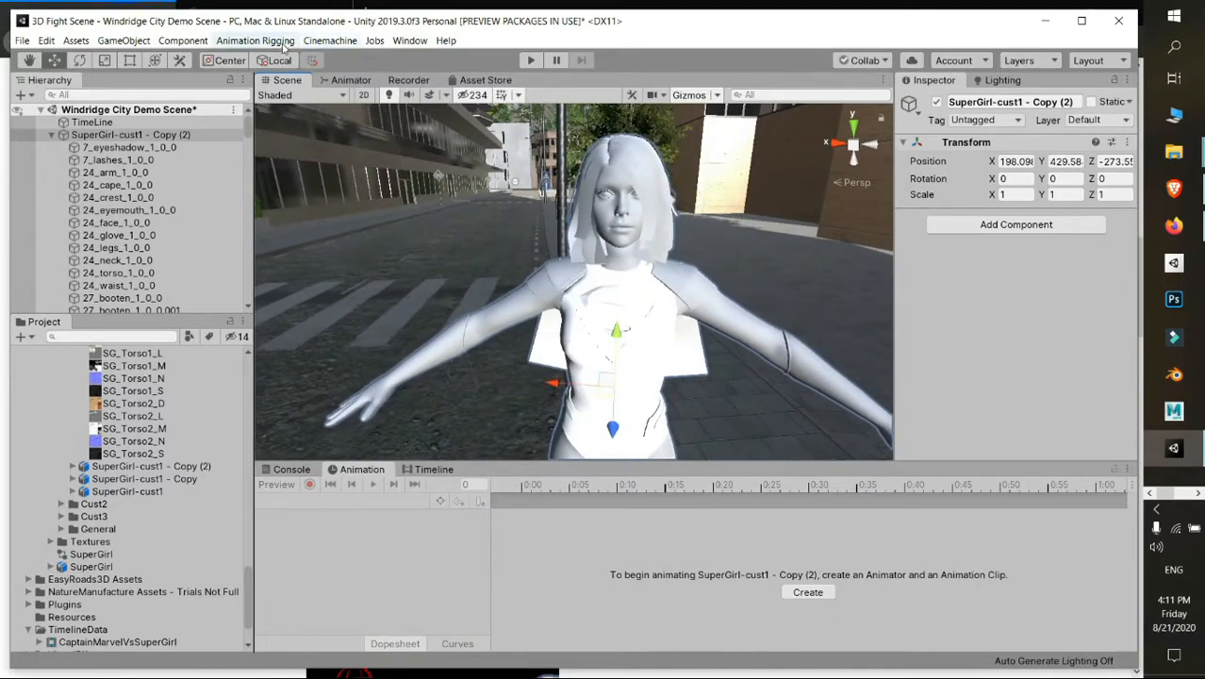
Look over the Animation Rigging commands and open the Package Manager on the Animation Rigging package.
click(256, 41)
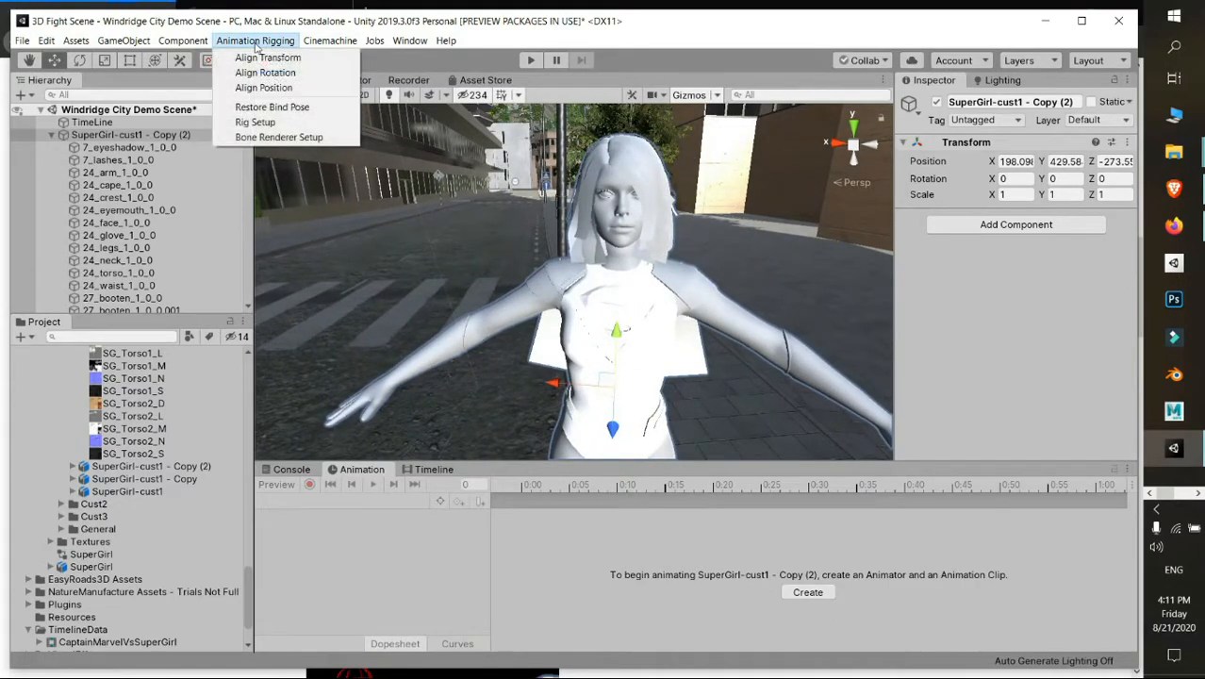
click(266, 40)
click(409, 40)
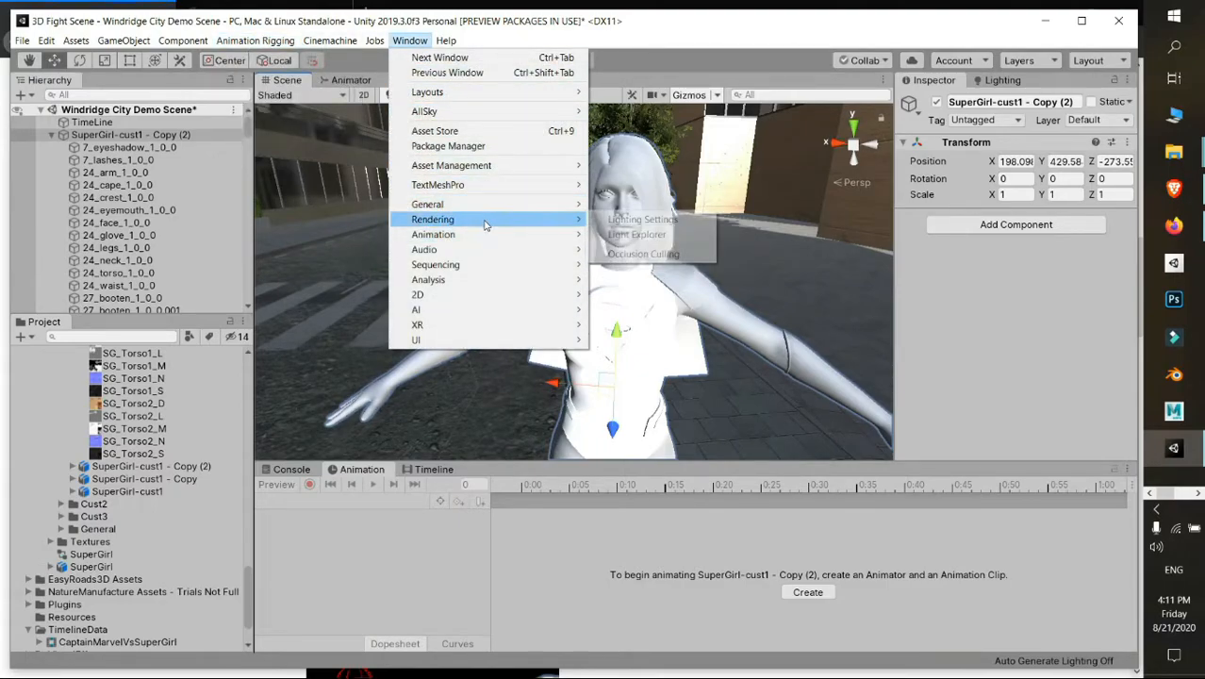
mouse_move(514, 209)
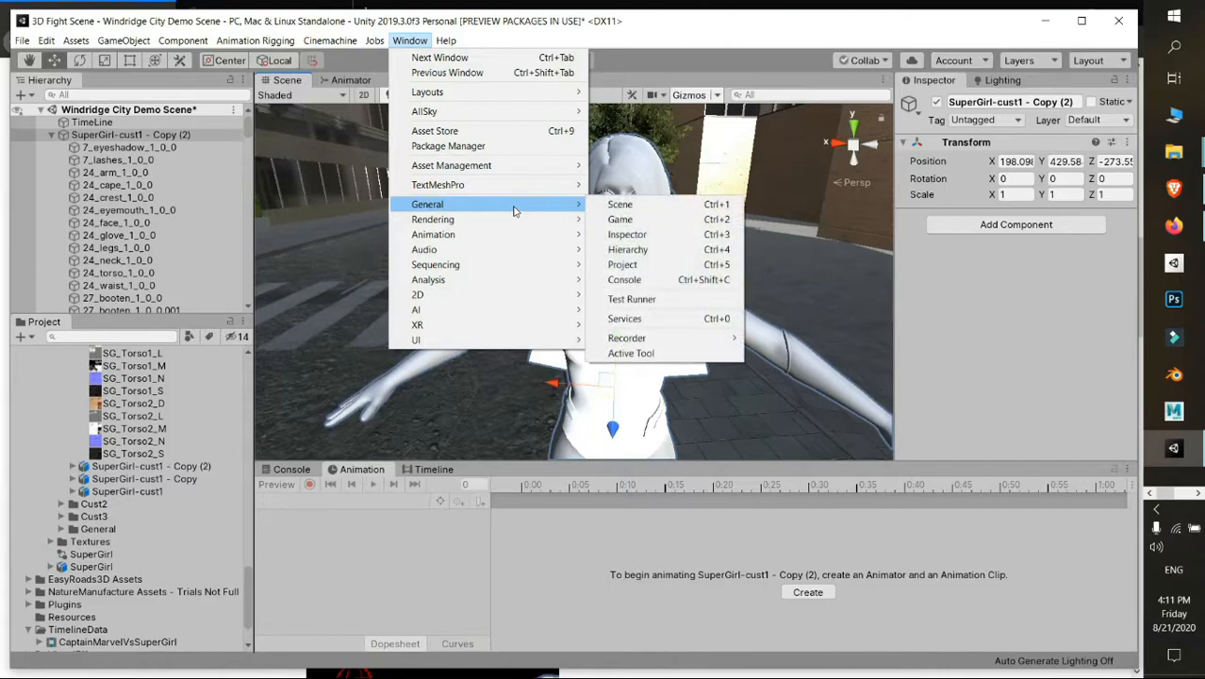
click(416, 42)
click(417, 44)
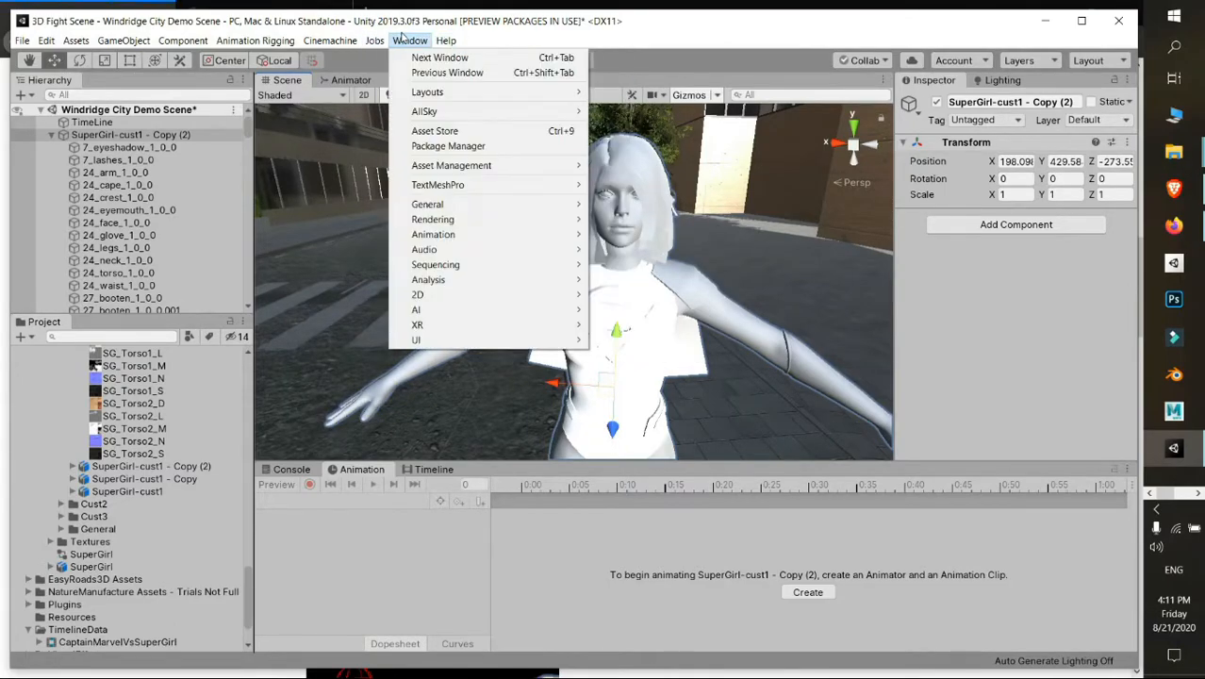
mouse_move(492, 166)
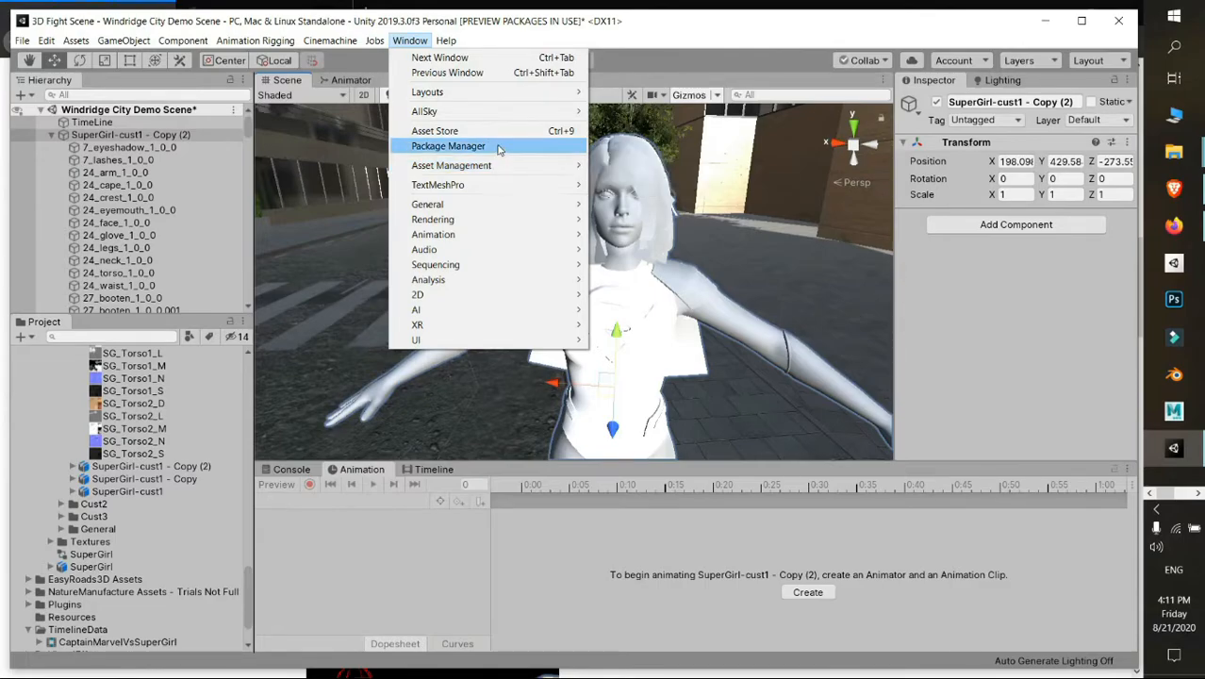
click(542, 148)
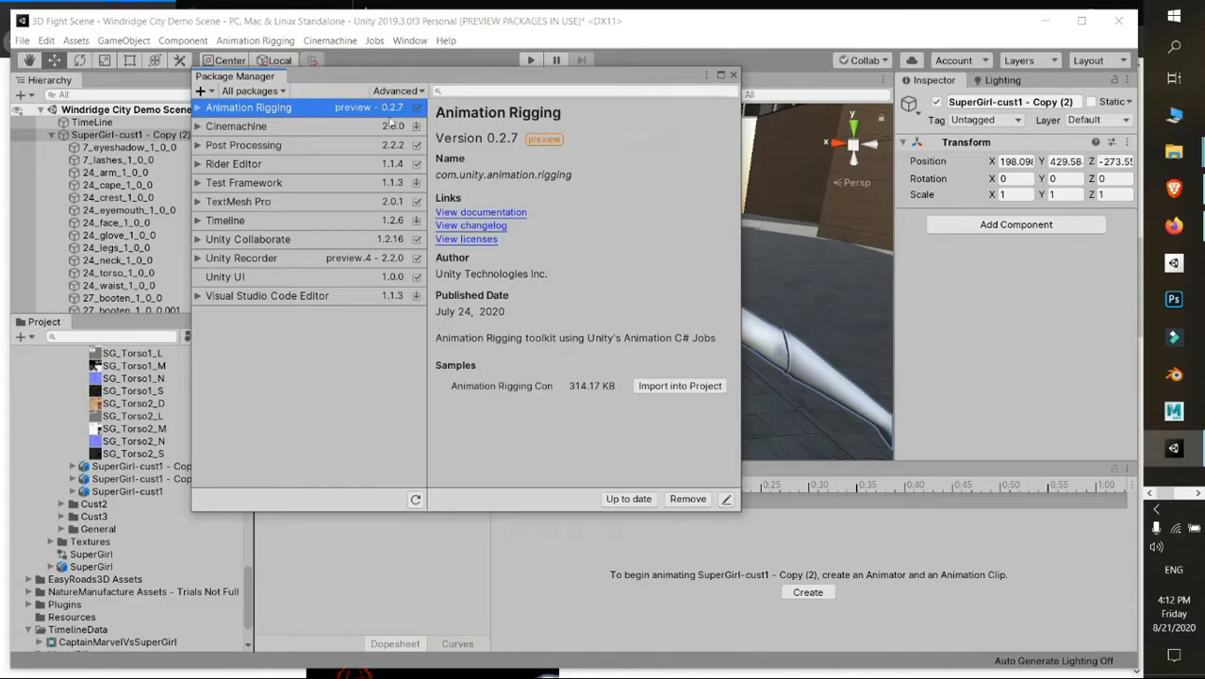
Turn on Show dependencies in the advanced package options and close the Package Manager.
click(400, 90)
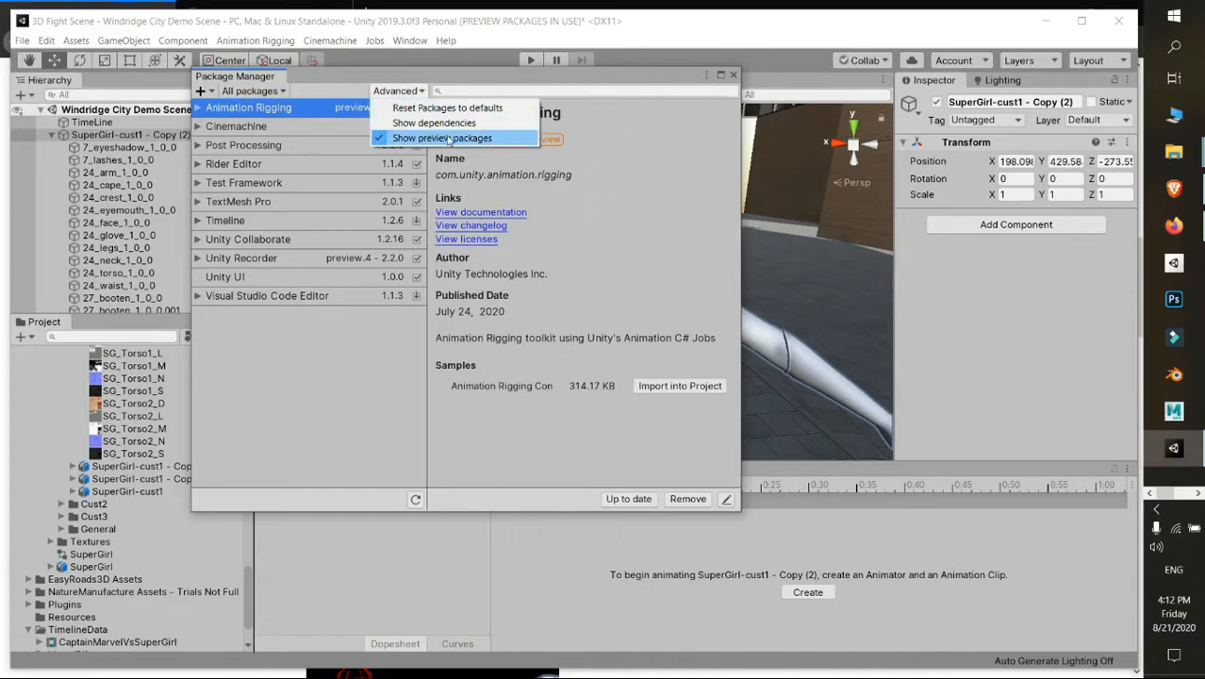
click(439, 124)
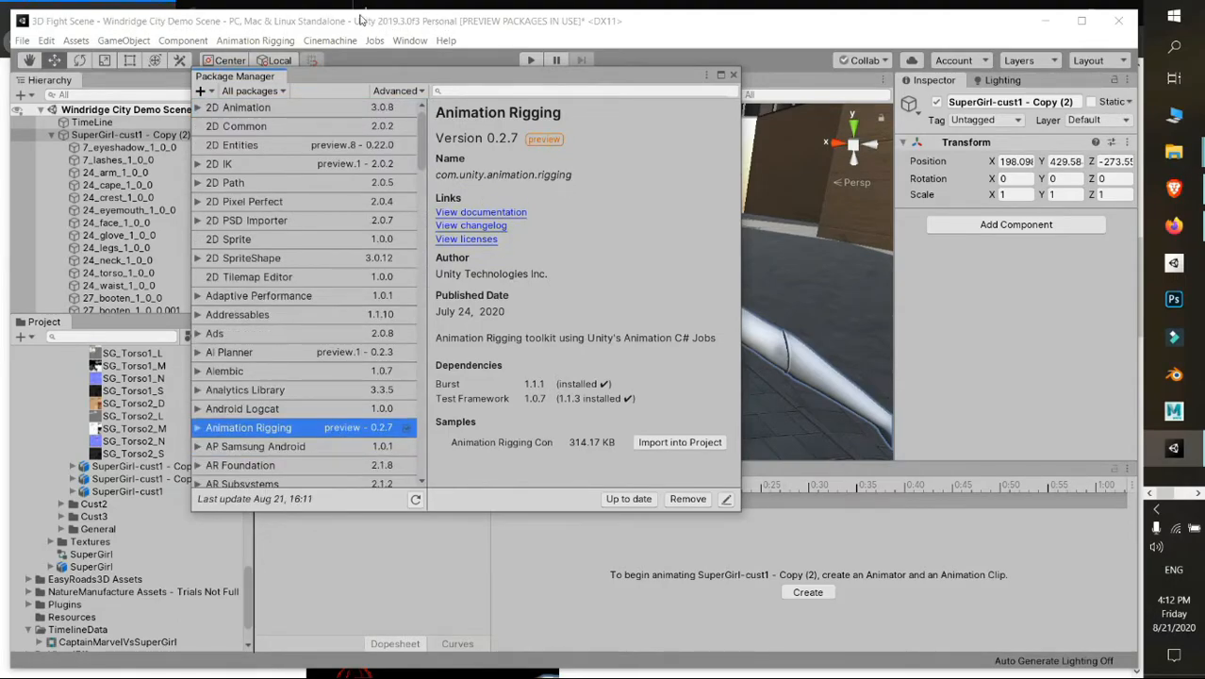
click(734, 74)
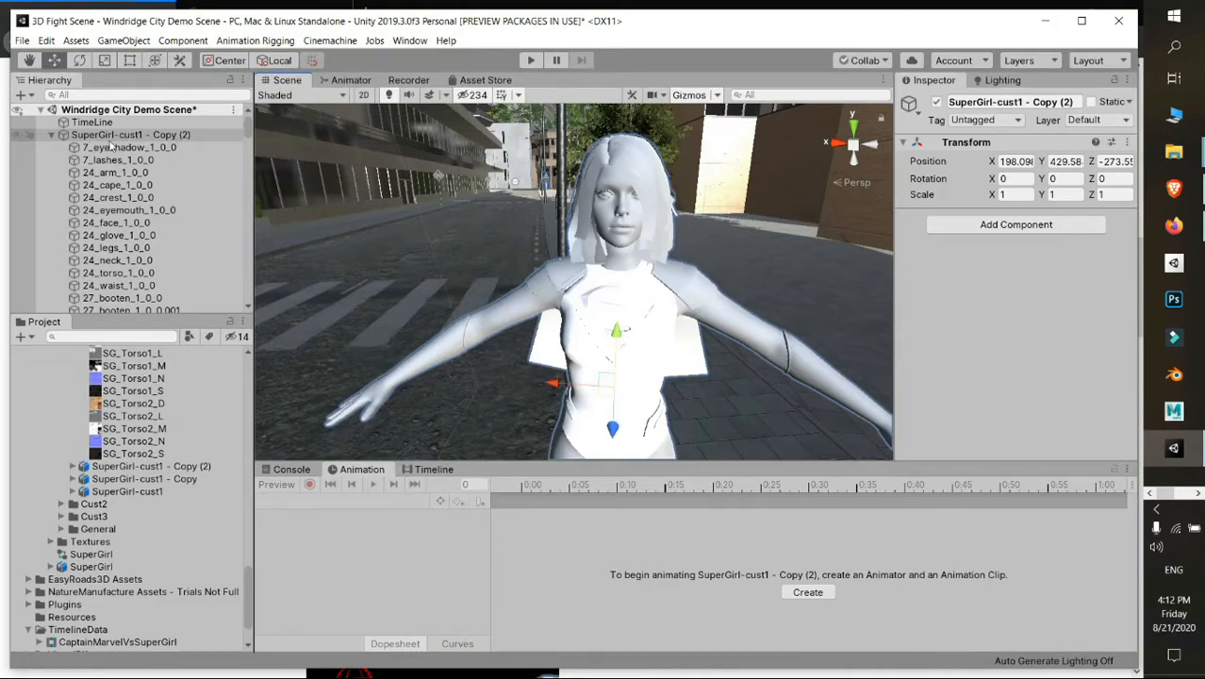
Add a Bone Renderer to SuperGirl-cust1 - Copy (2) with the Bone Renderer Setup command.
click(111, 136)
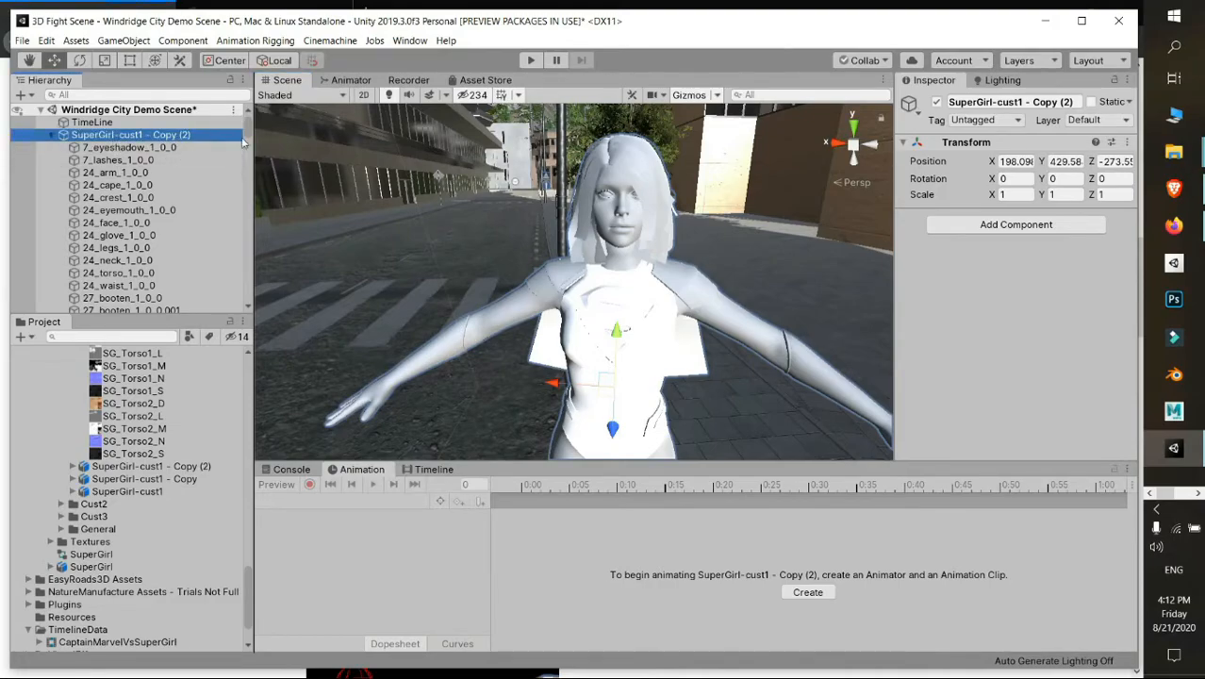
click(254, 41)
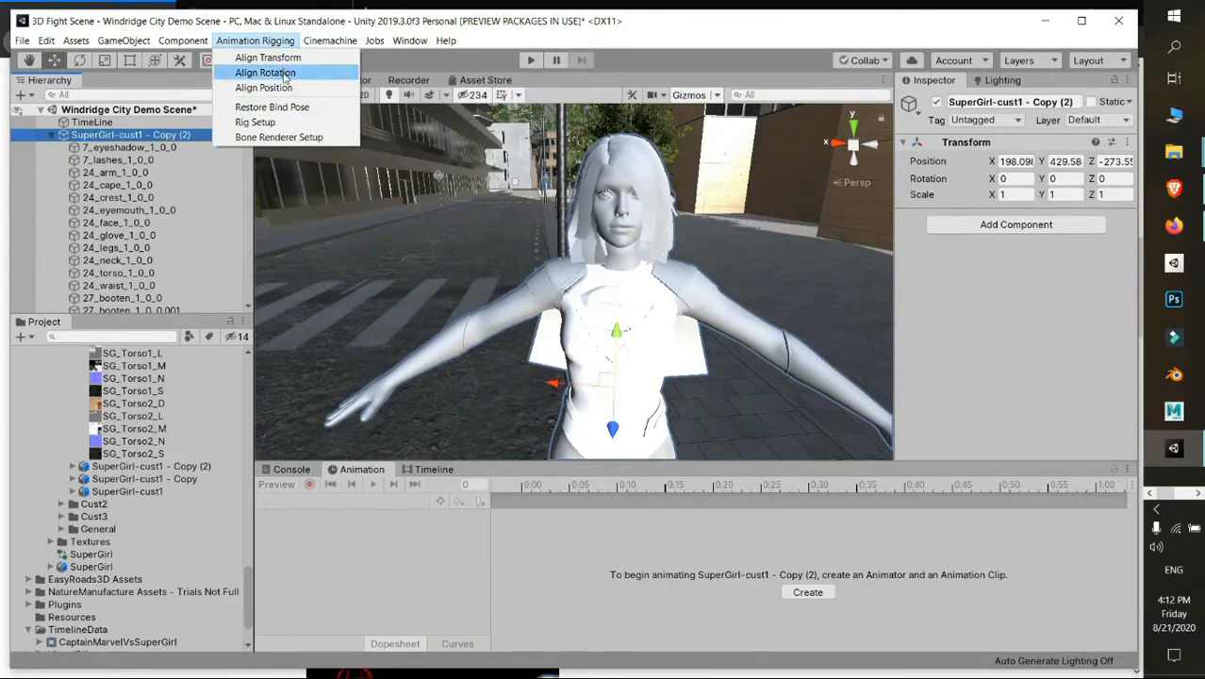
click(279, 137)
alt+drag(593, 251, 583, 310)
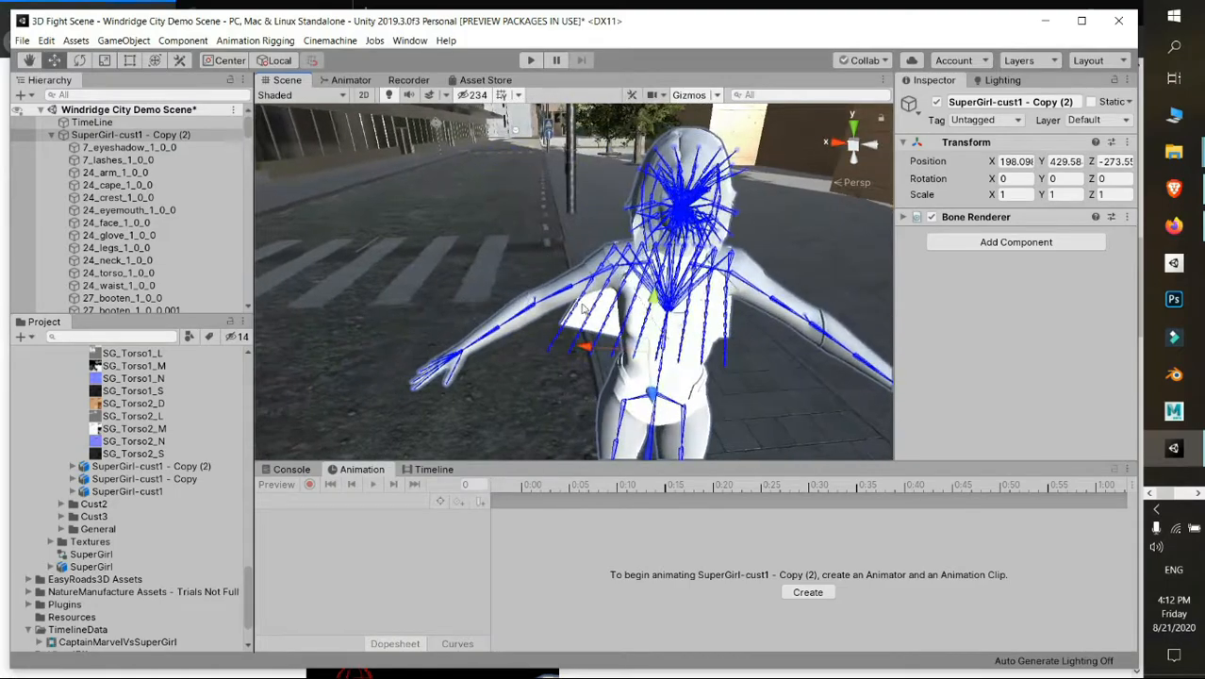
Try out rotating the arm right shoulder 2 bone, select the leg left thigh bone, and undo the last change.
click(577, 288)
key(e)
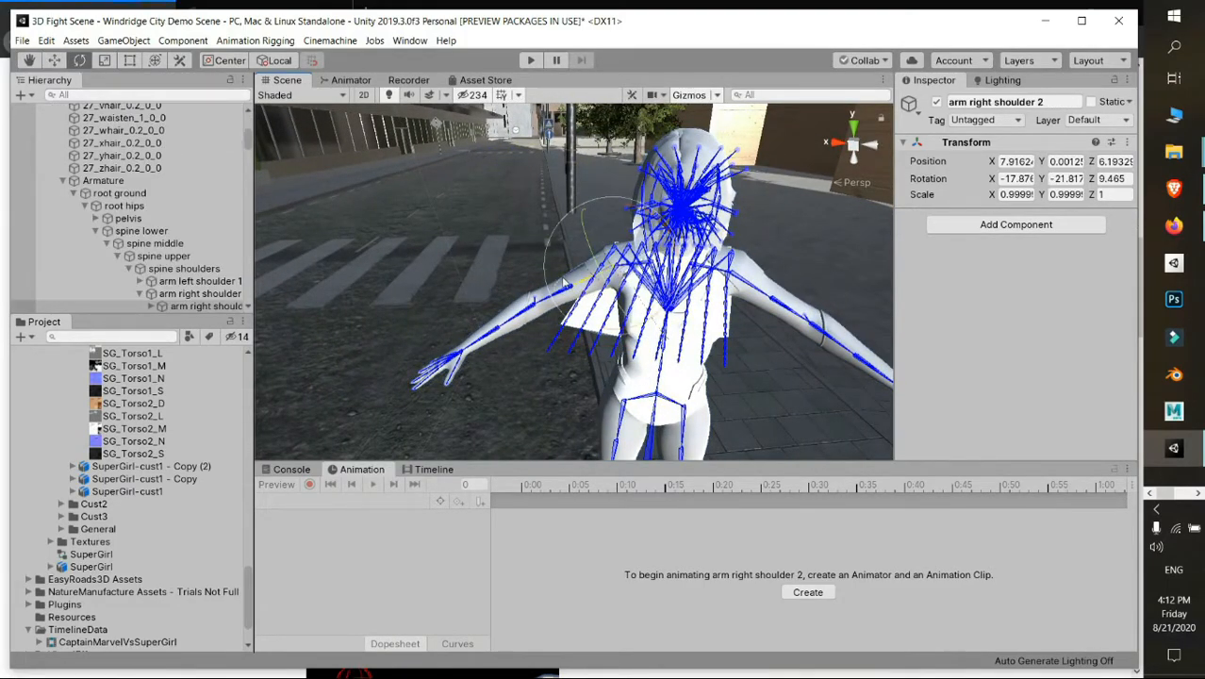
alt+drag(564, 282, 612, 512)
click(556, 404)
key(ctrl+z)
Examine the rendered bones around the character's face, hair and shoulders up close.
right_drag(650, 389, 556, 241)
key(w)
key(q)
key(e)
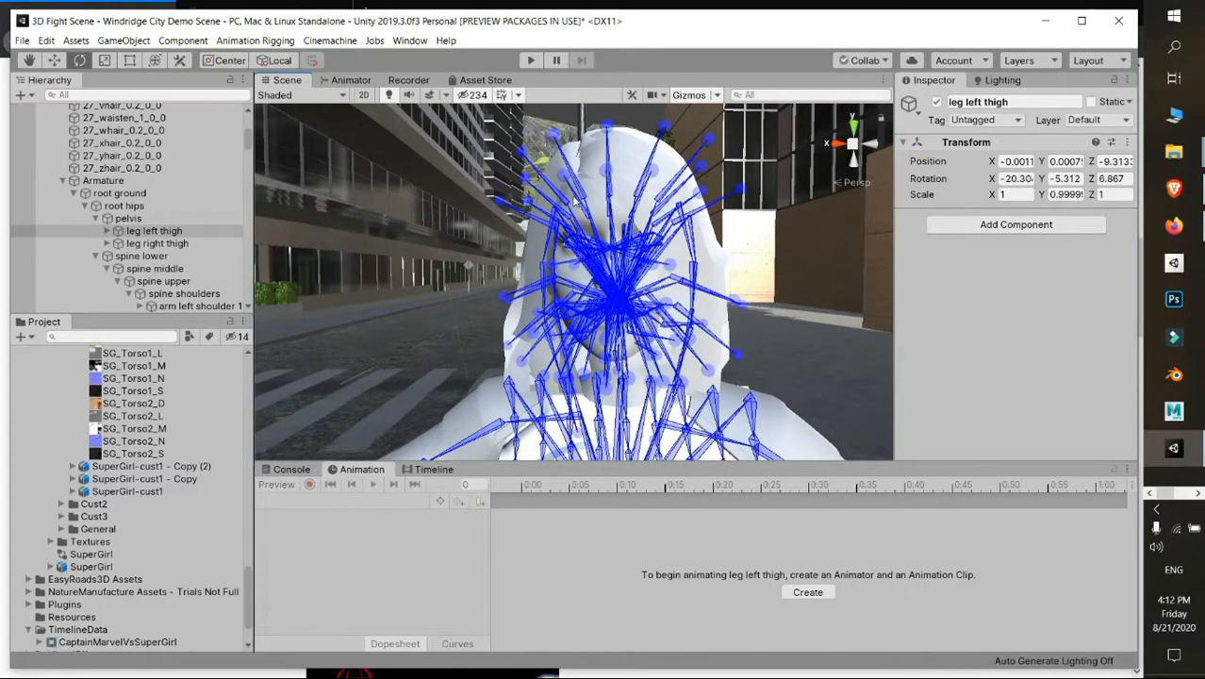
click(586, 217)
key(s)
right_drag(611, 347, 641, 358)
key(w)
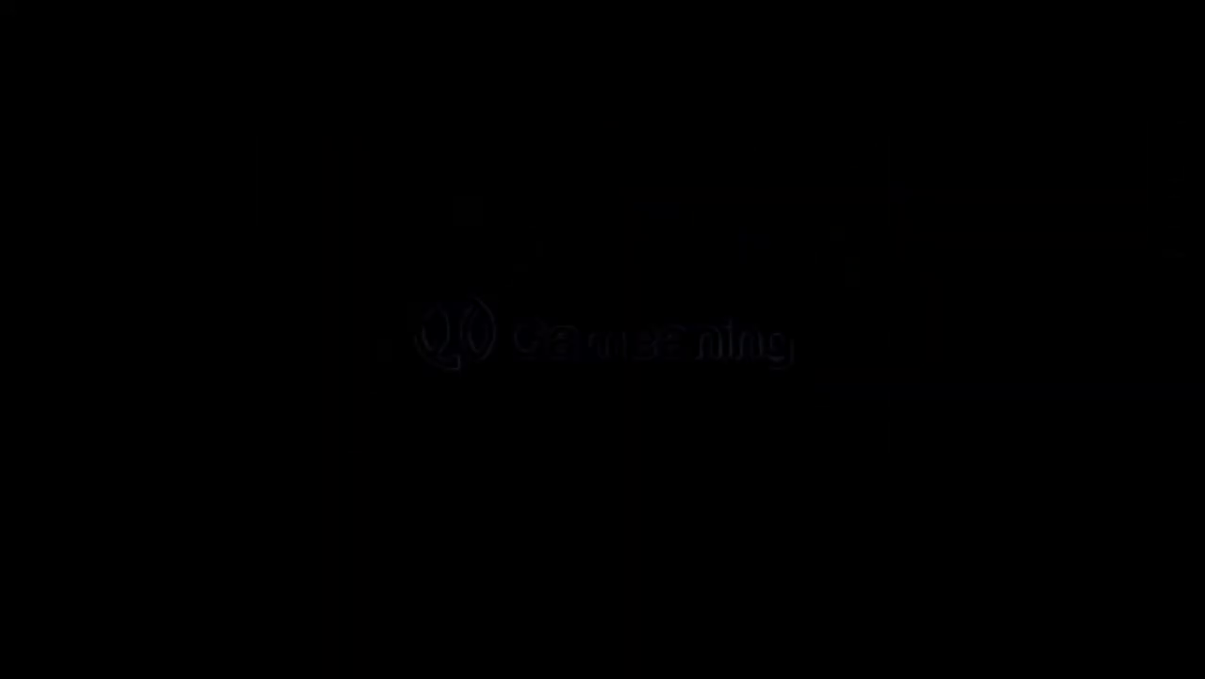